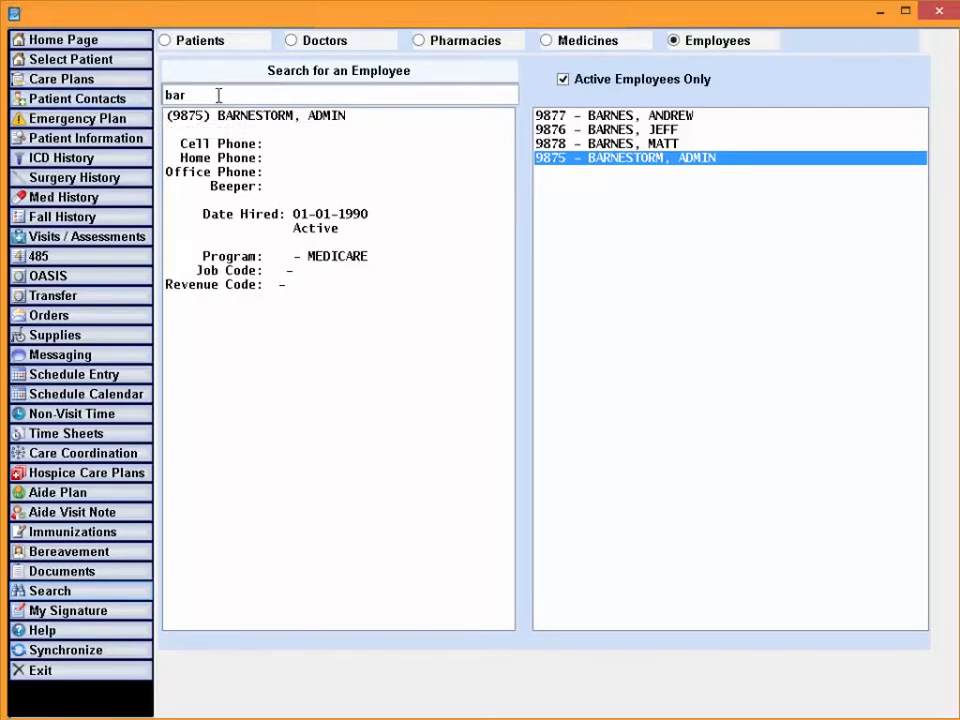
Search the doctor directory for "SM" and open the record of one of the matching doctors
left_click(307, 48)
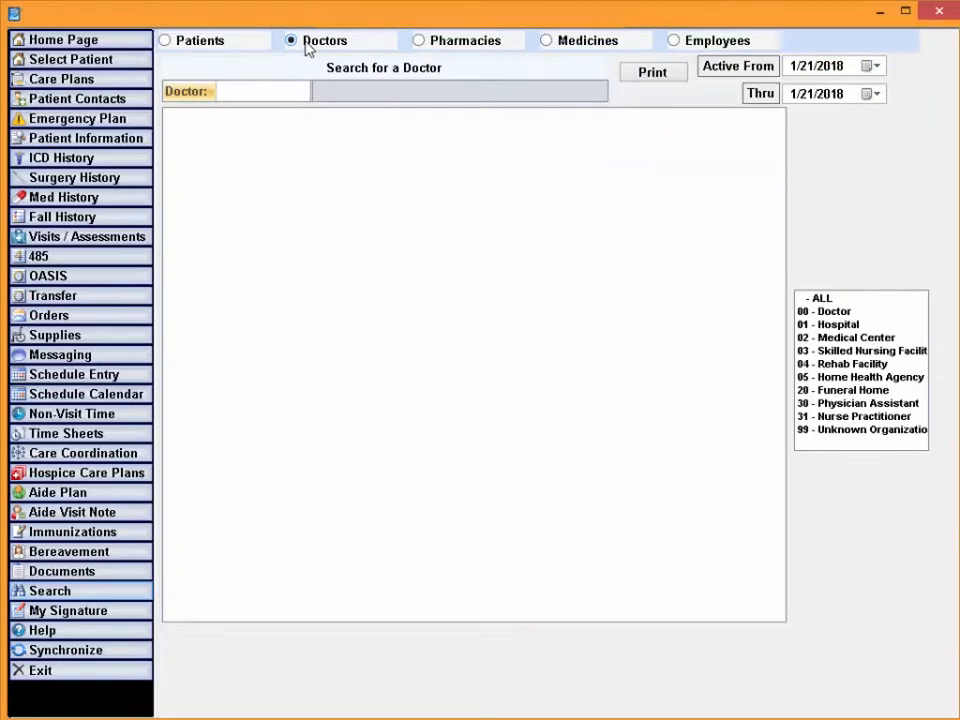
type("SM")
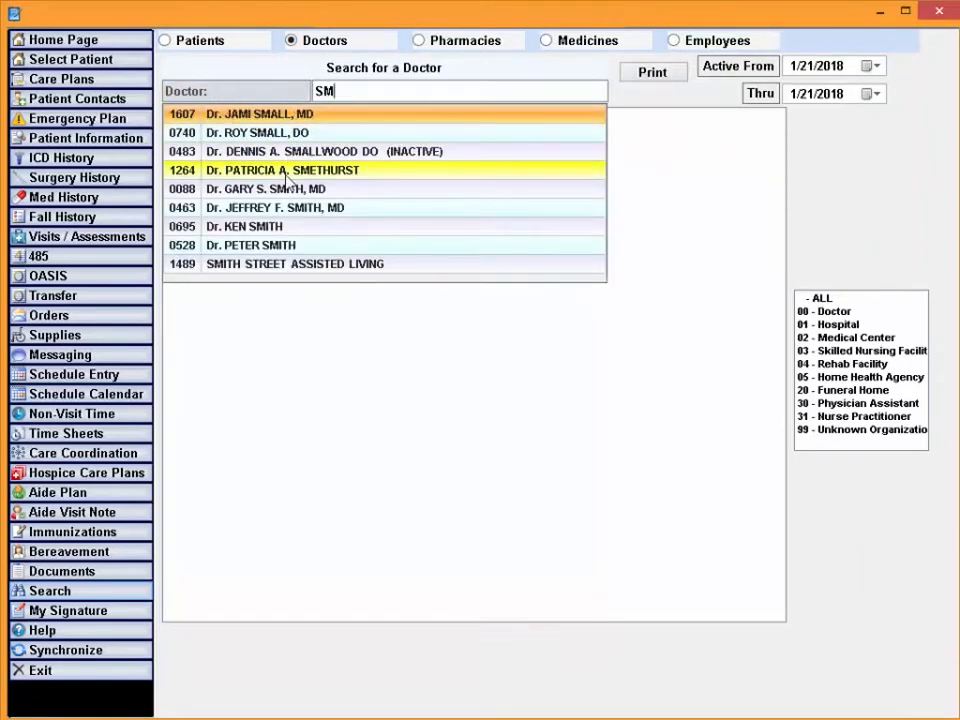
left_click(277, 214)
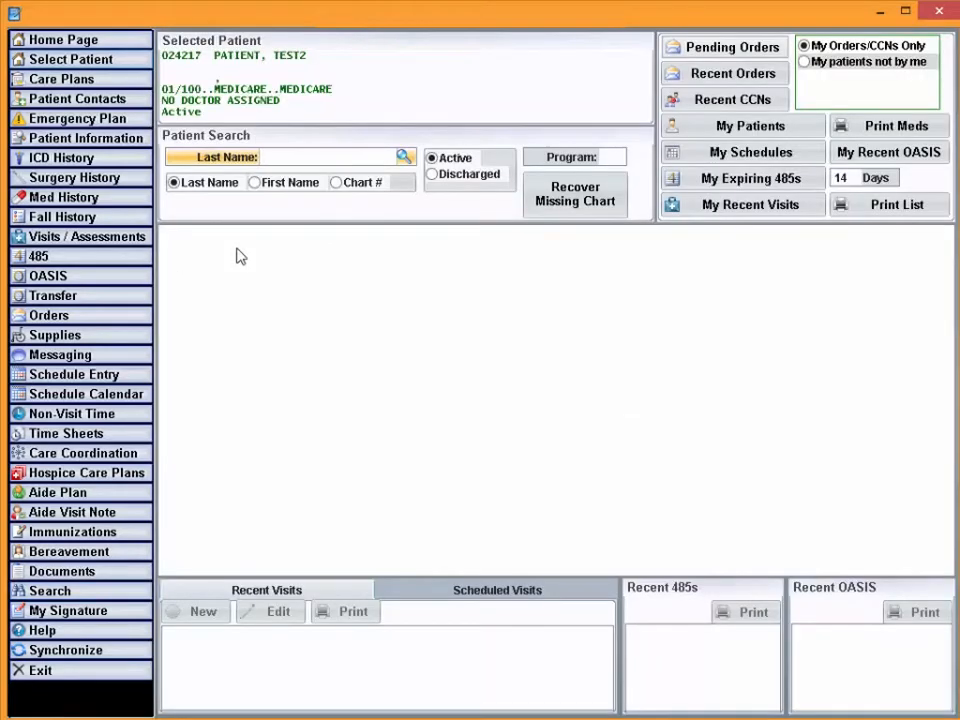
View the selected patient's emergency plan with its other-needs notes, and list the clinician's own patients
left_click(118, 122)
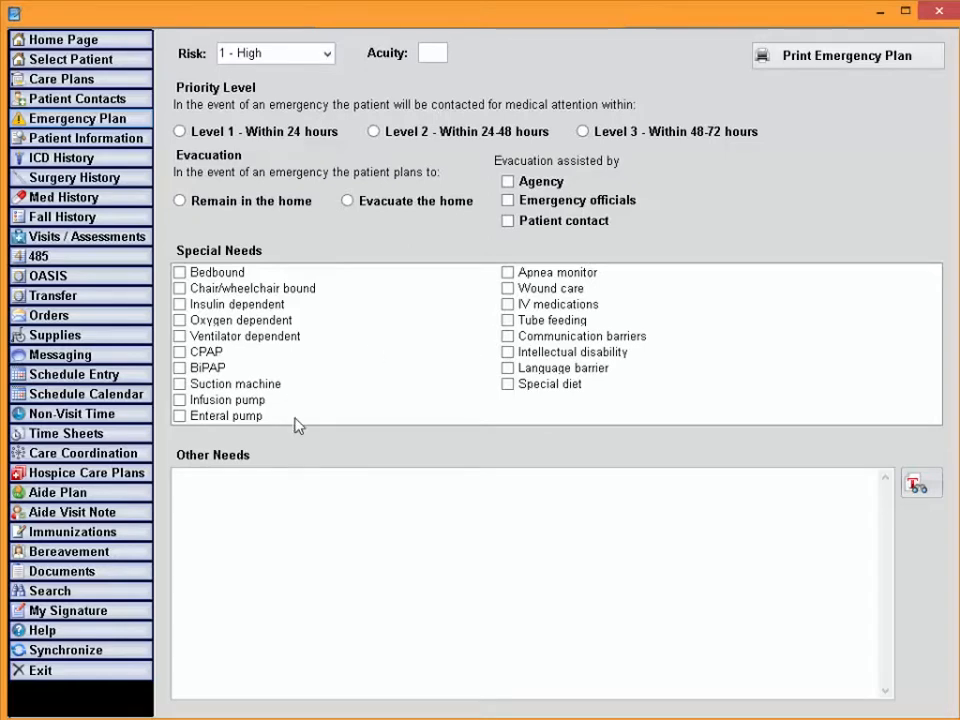
left_click(298, 495)
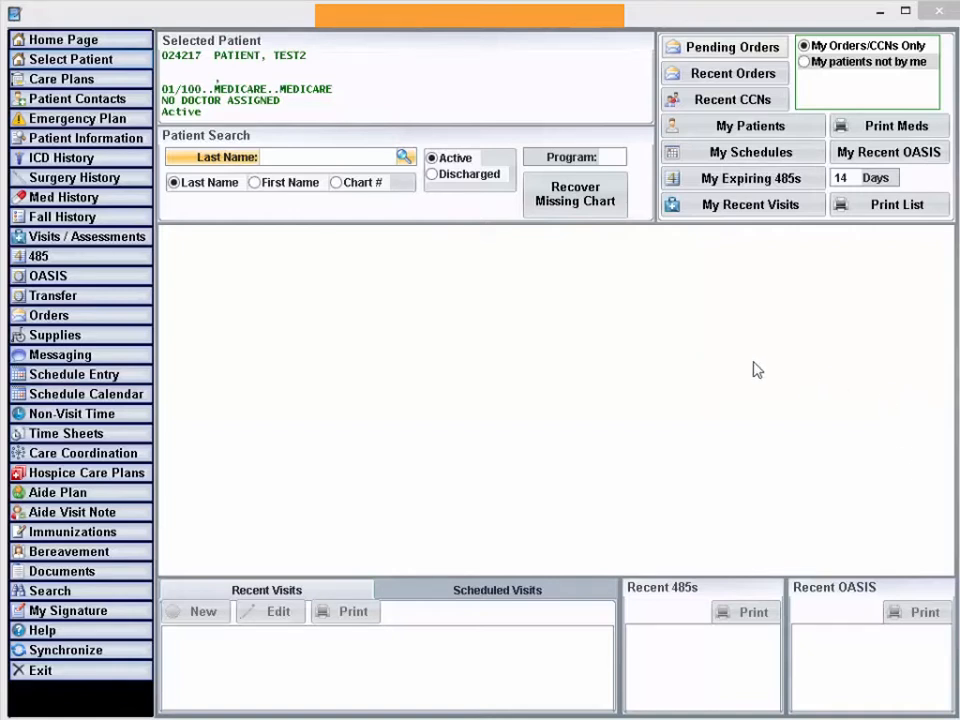
left_click(746, 133)
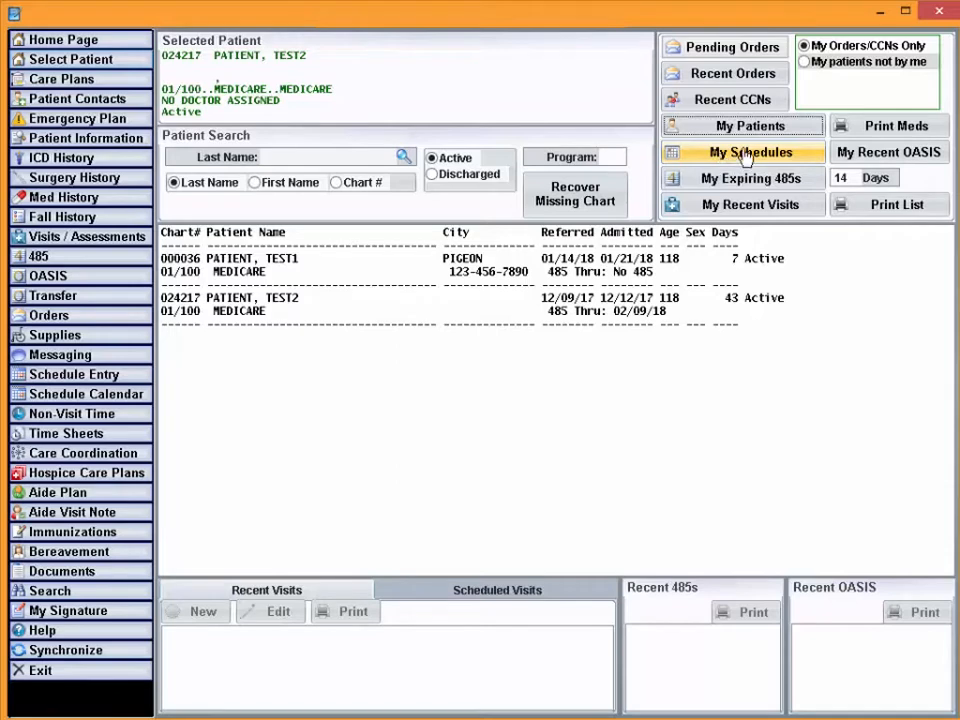
From the clinician's own schedule, start an assessment for the Mon 01/22 12:08 visit, with the visit start at 1/21/2018 11:29 AM
left_click(745, 158)
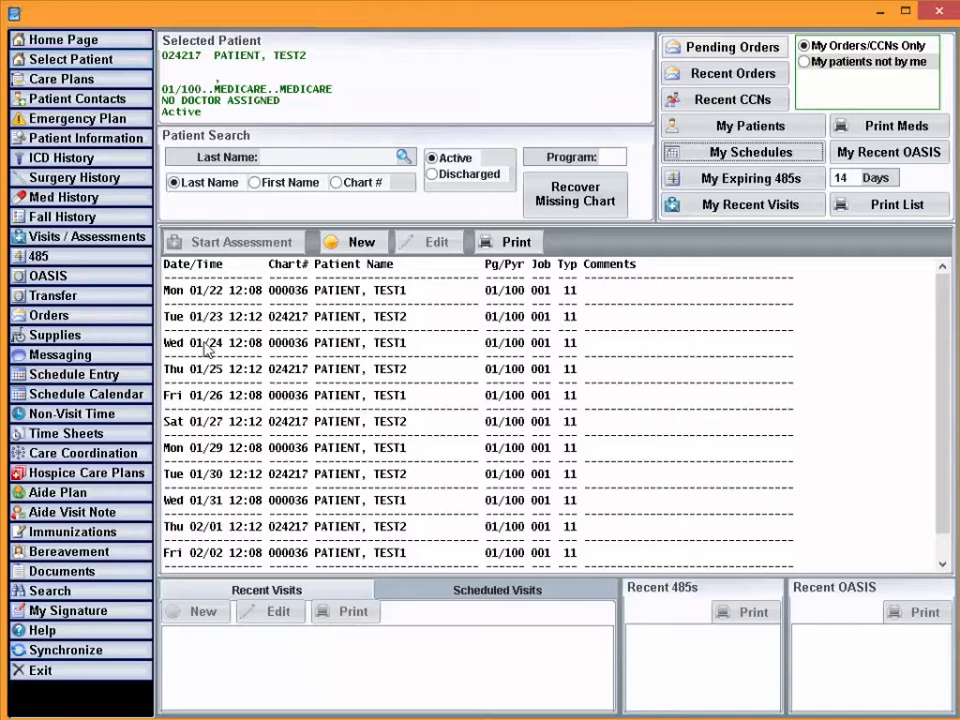
left_click(250, 299)
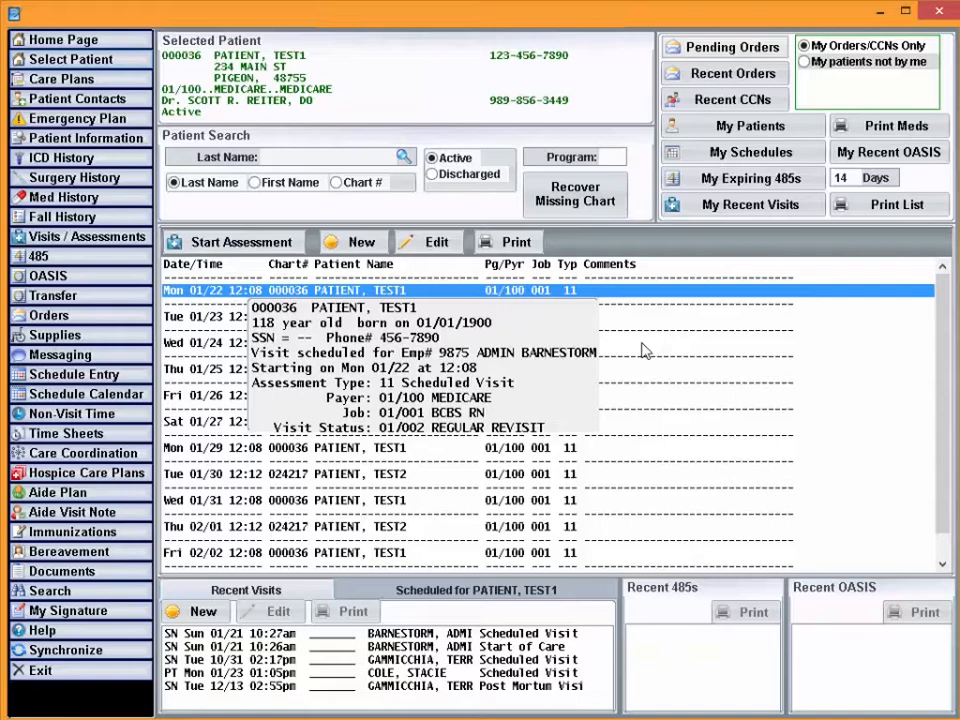
left_click(213, 248)
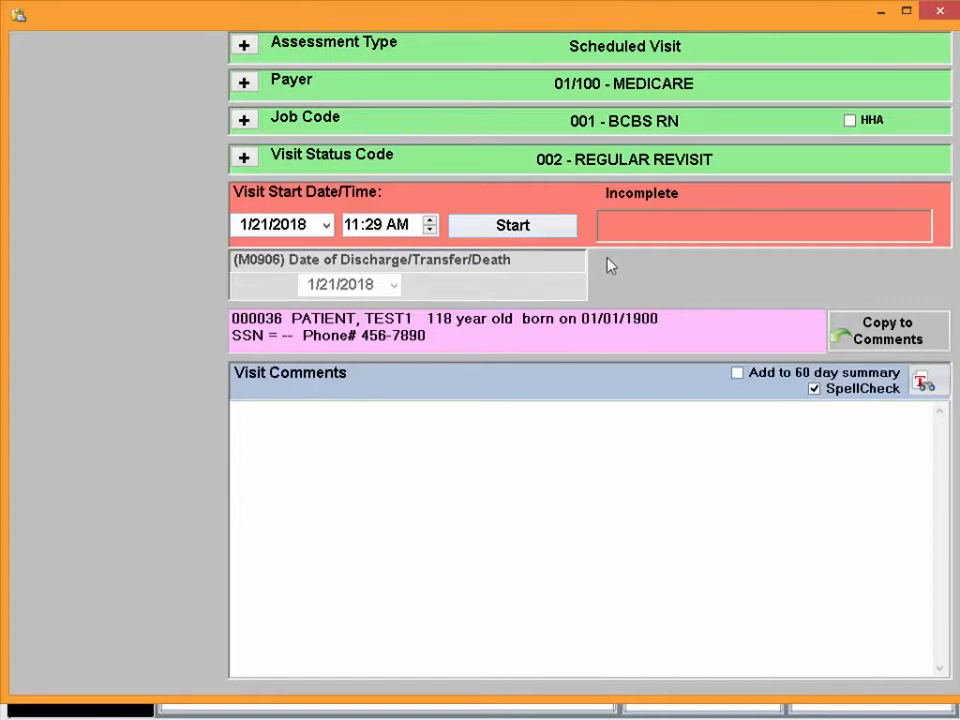
left_click(492, 228)
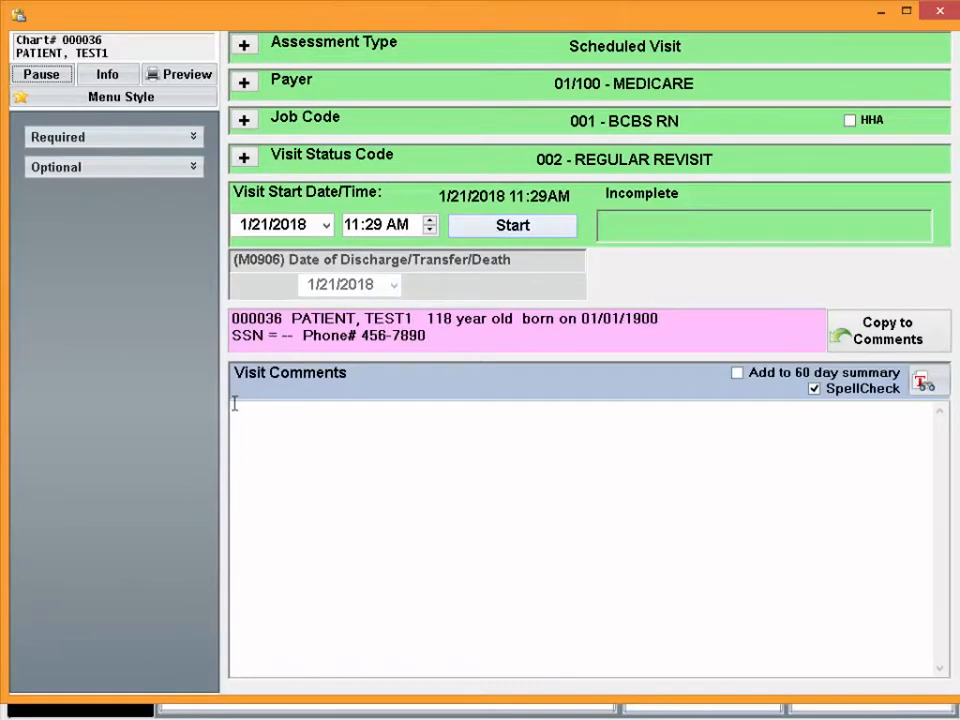
Expand the assessment's Required and Optional categories, look through their sections, and open the patient info
left_click(97, 137)
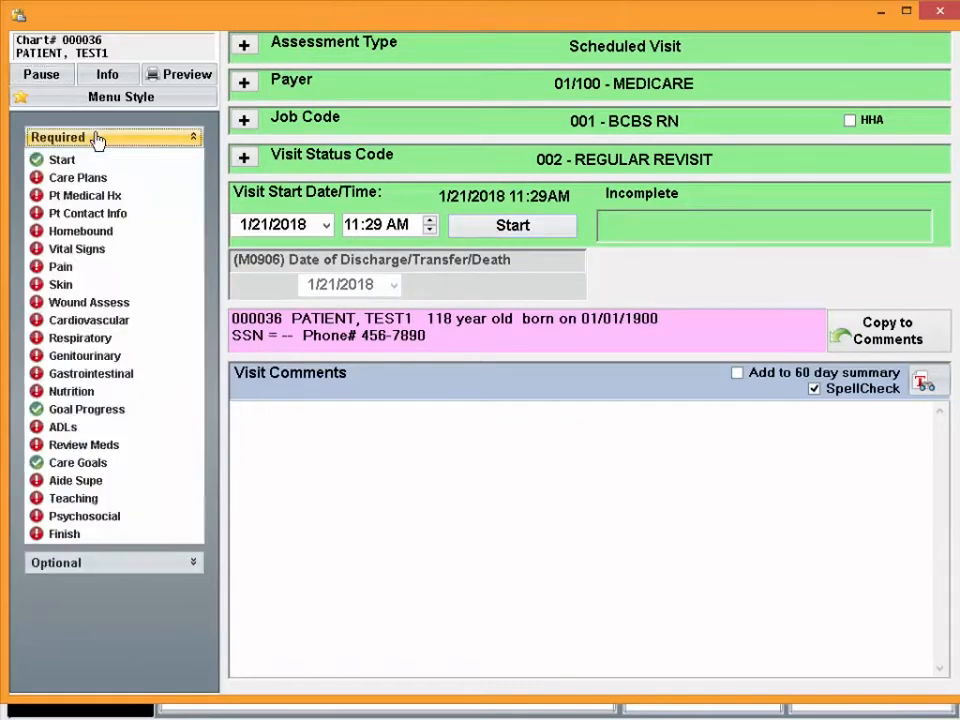
left_click(62, 566)
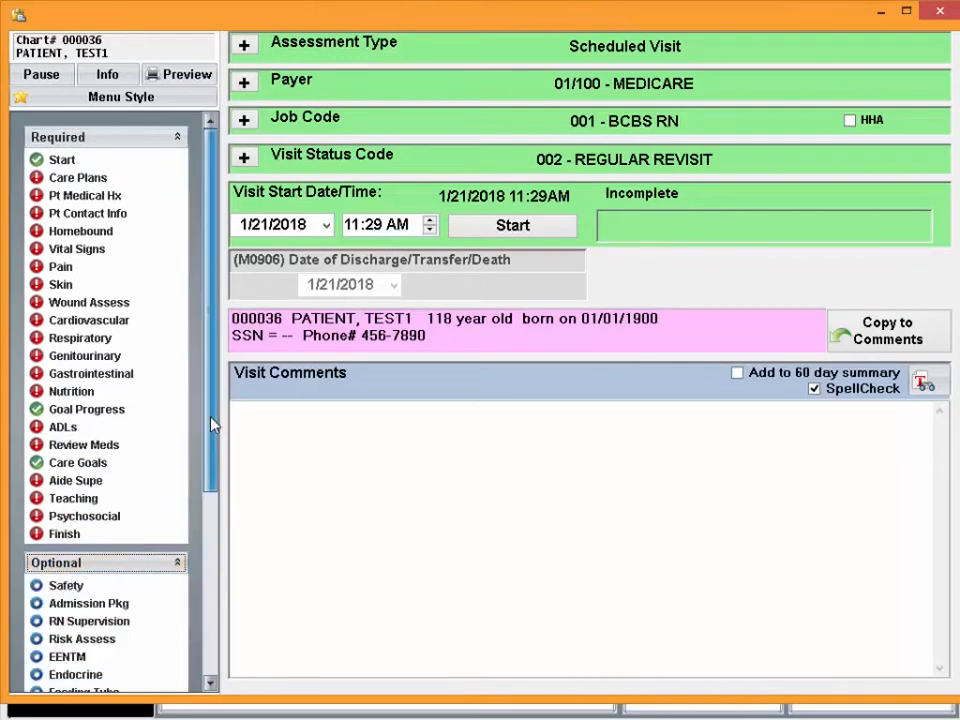
left_click_drag(210, 424, 182, 652)
scroll(197, 476, "up", 6)
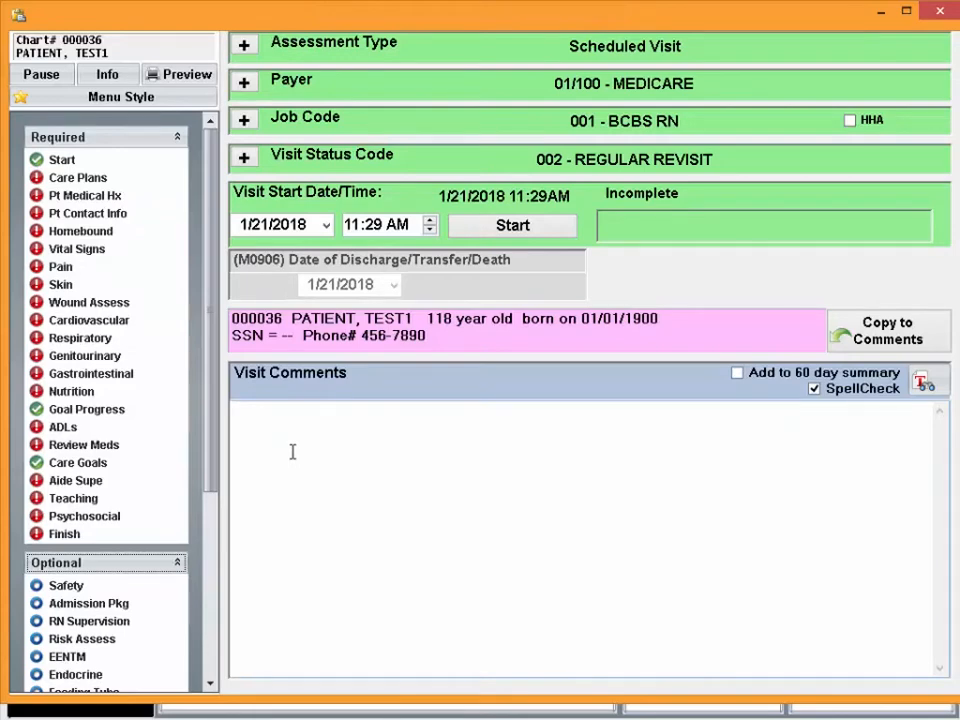
left_click(104, 79)
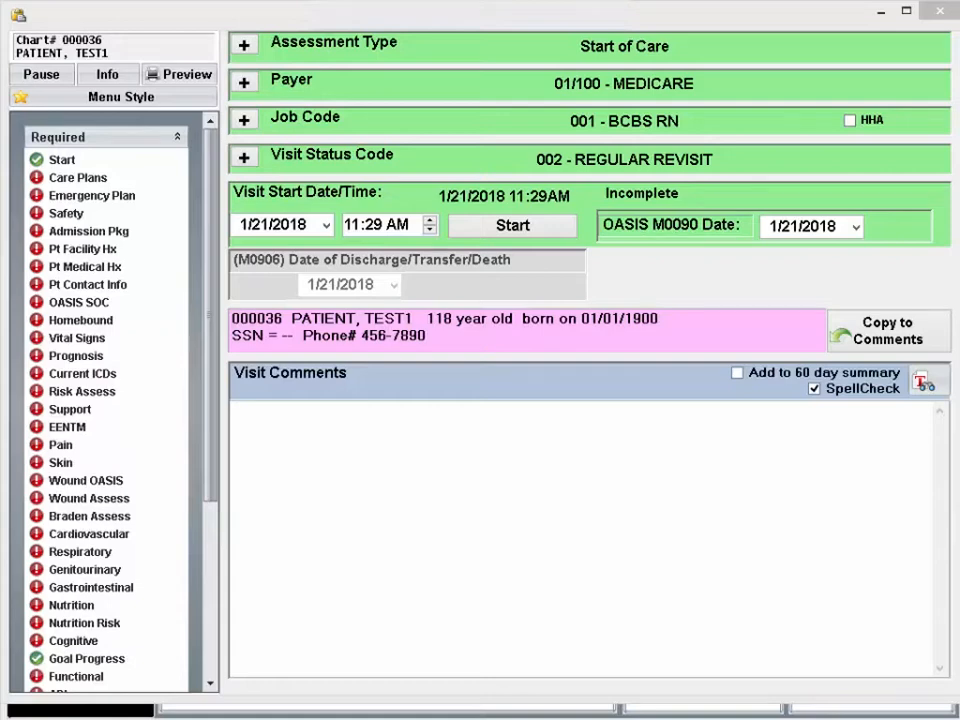
In the assessment's medication review, check LASIX's drug description and mark all meds as dose, frequency and route verified
left_click_drag(214, 439, 231, 608)
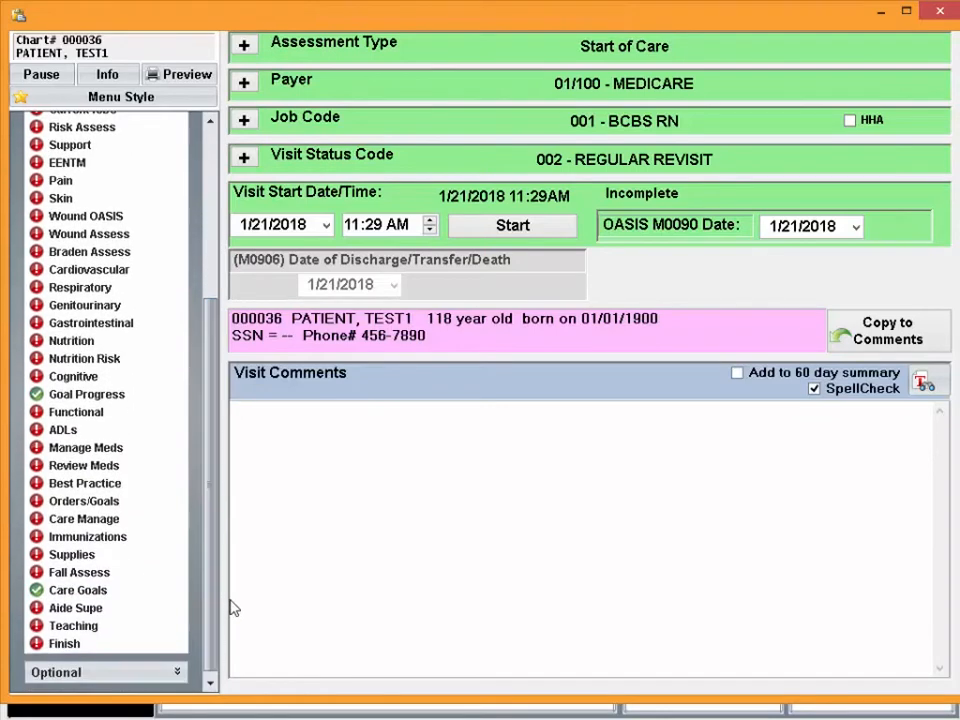
left_click(67, 469)
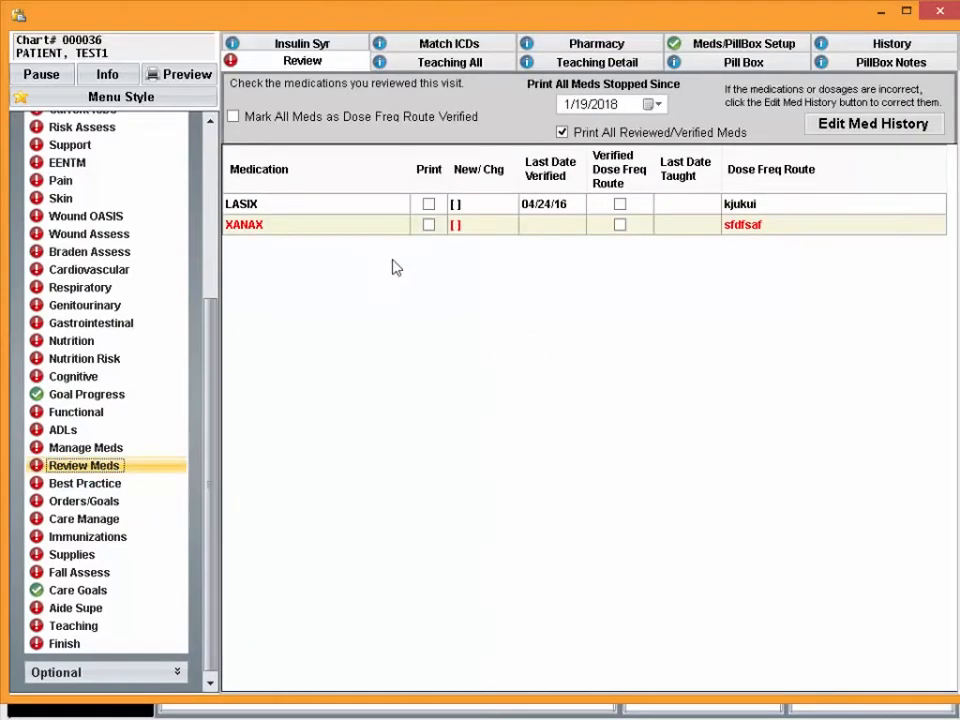
mouse_move(284, 198)
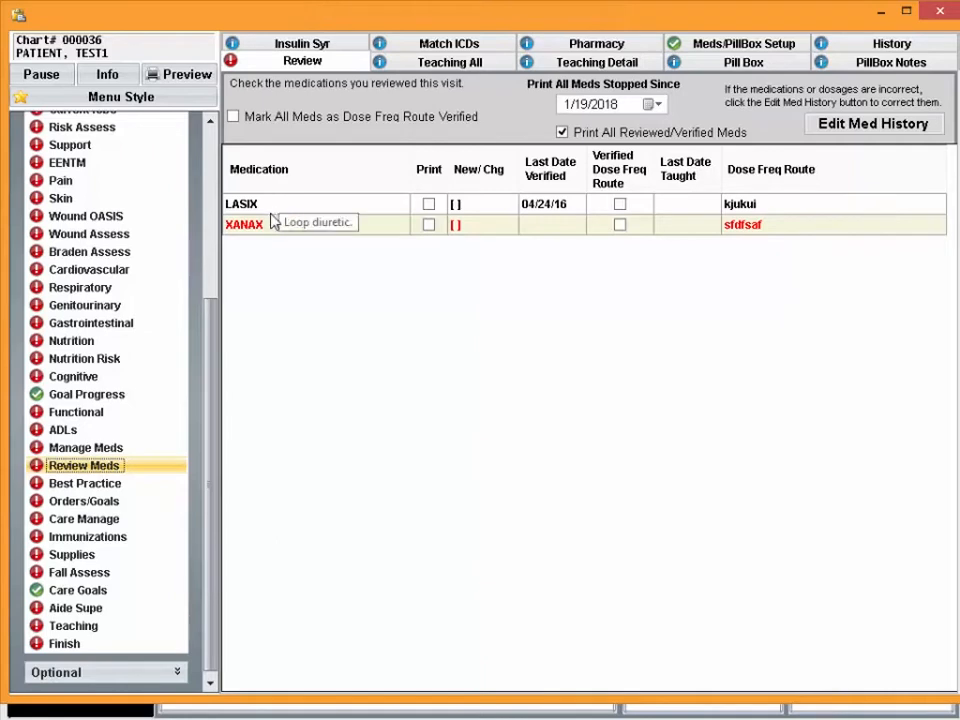
left_click(297, 119)
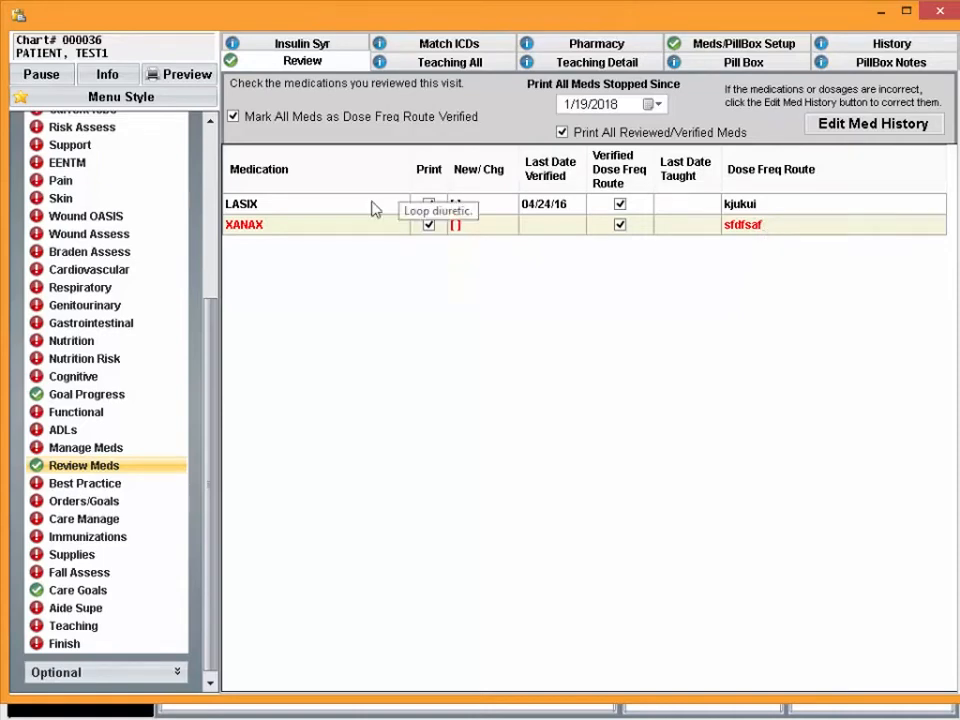
In the aide supervision overview, record that the aide follows the plan of care, reports condition changes, and complies with infection prevention policies
left_click(77, 609)
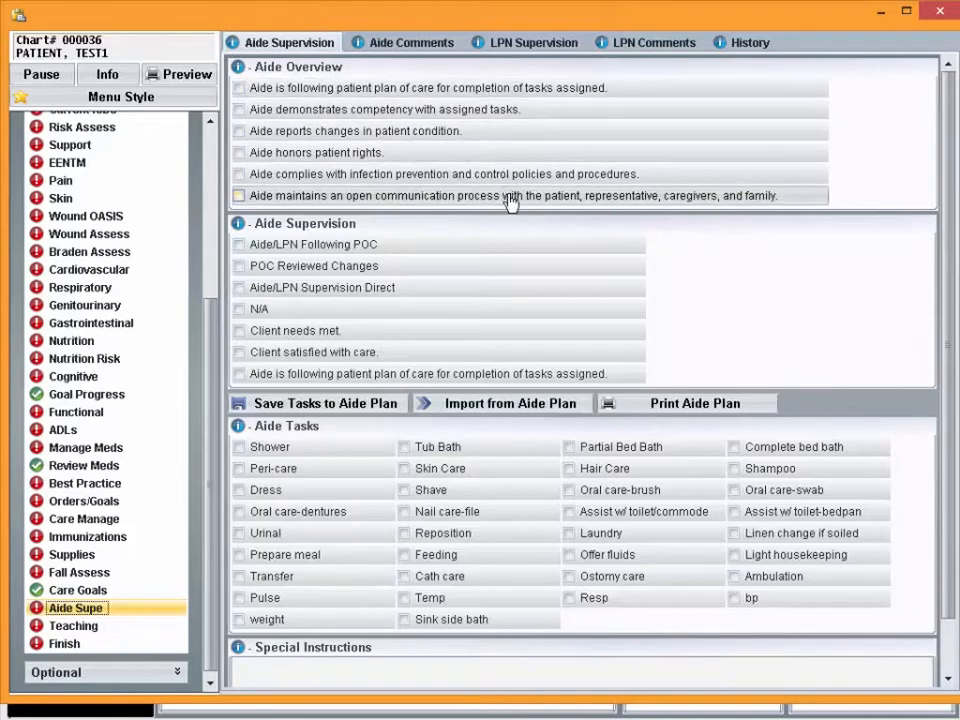
left_click(489, 95)
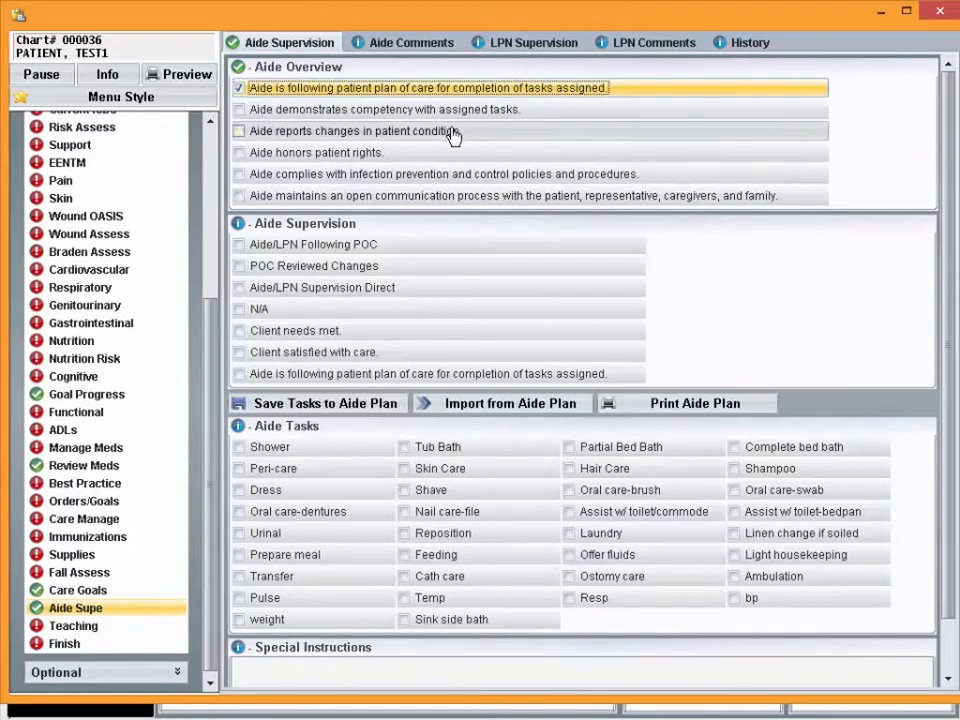
left_click(450, 133)
left_click(446, 179)
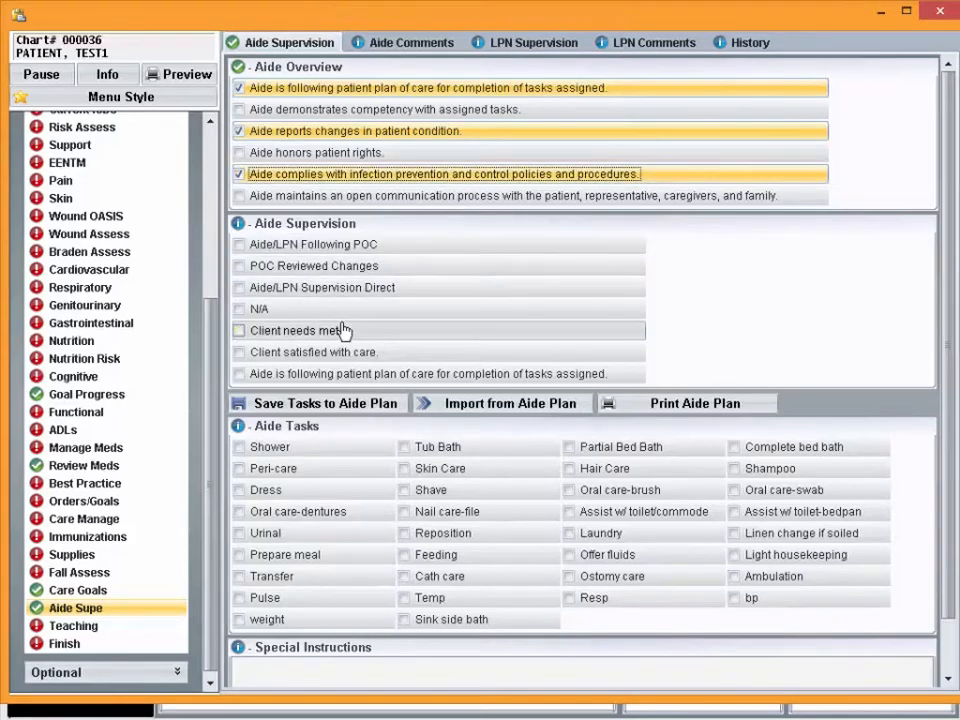
Add a new infection of type Influenza in the assessment's optional Infections section
left_click(217, 441)
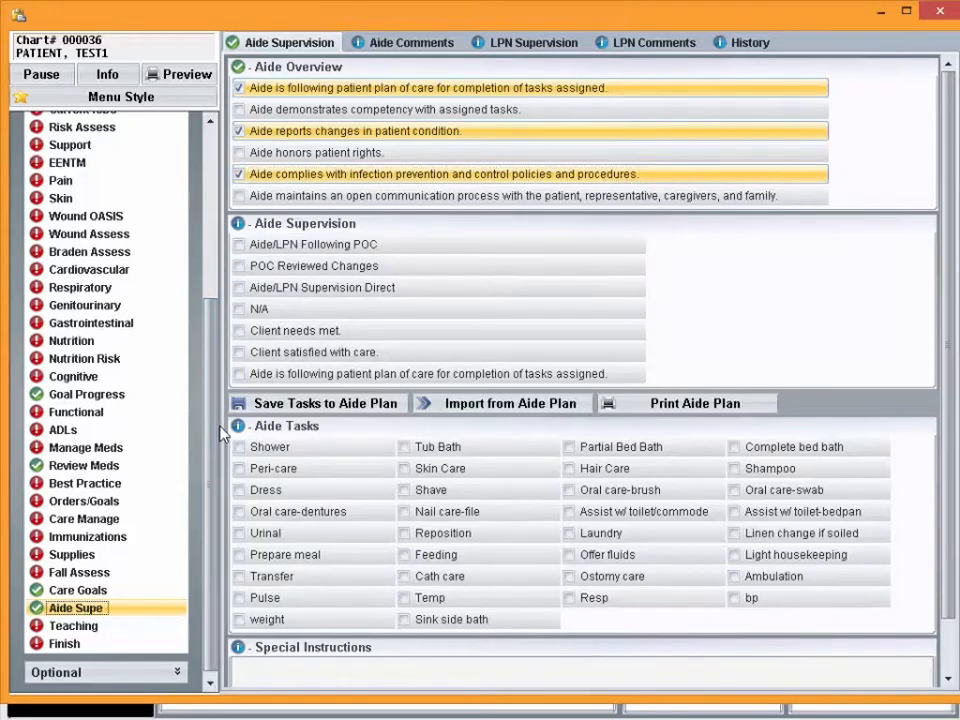
left_click_drag(208, 388, 222, 440)
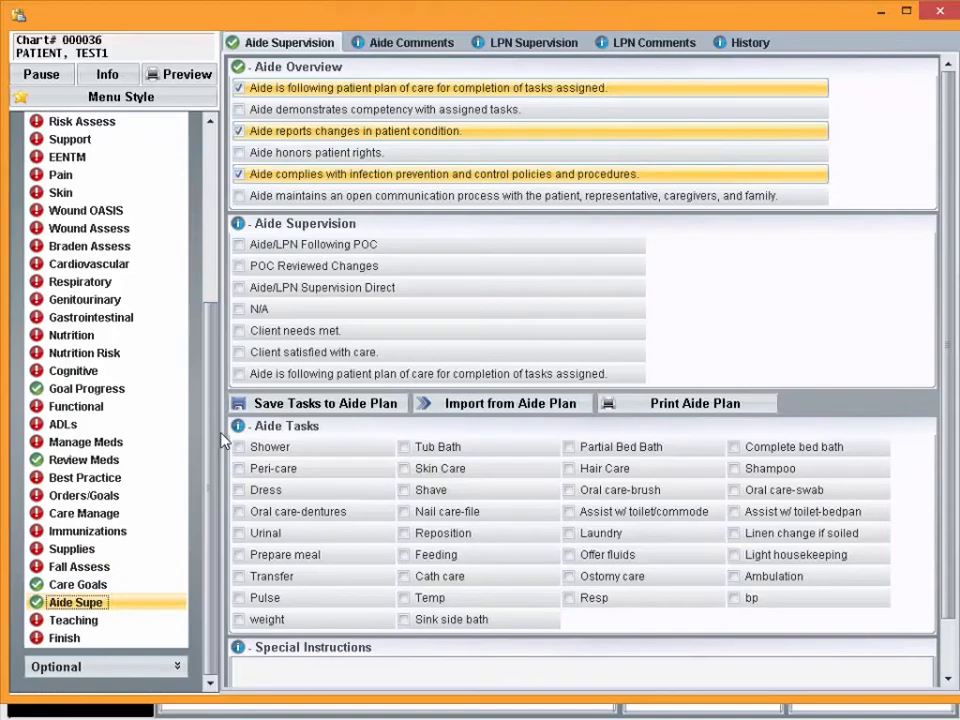
left_click(115, 670)
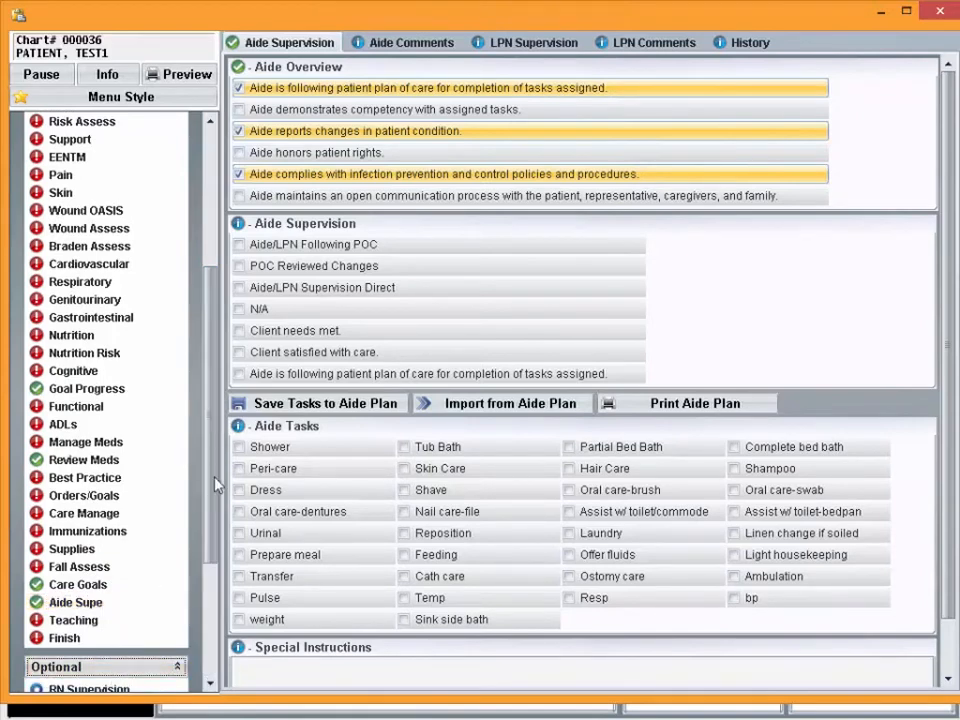
mouse_move(215, 485)
left_mouse_down()
mouse_move(195, 561)
mouse_move(193, 653)
left_mouse_up()
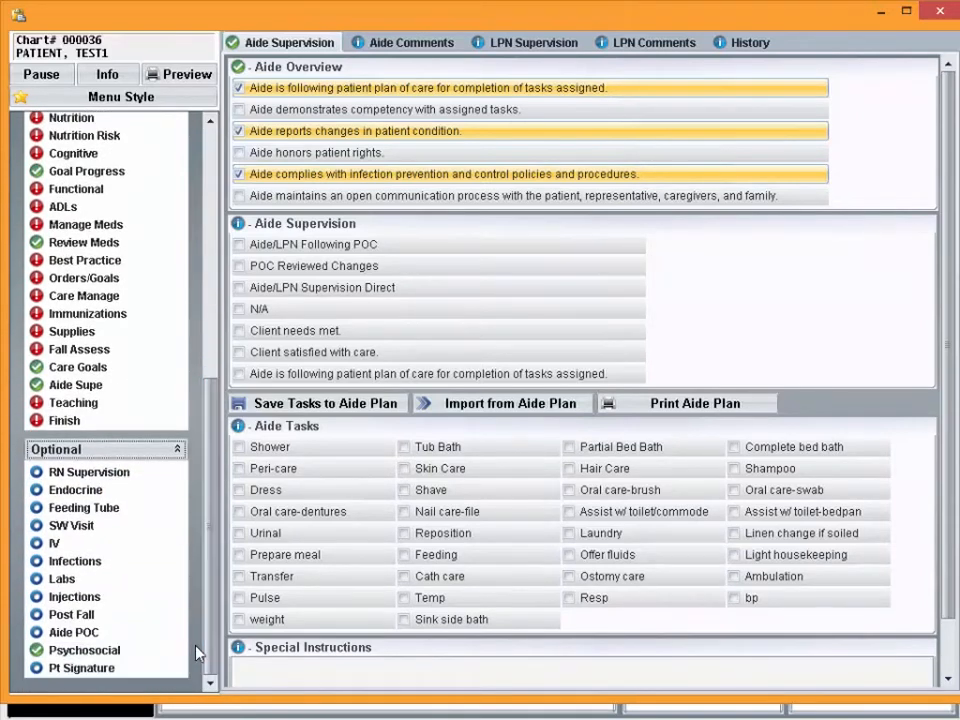
left_click(105, 562)
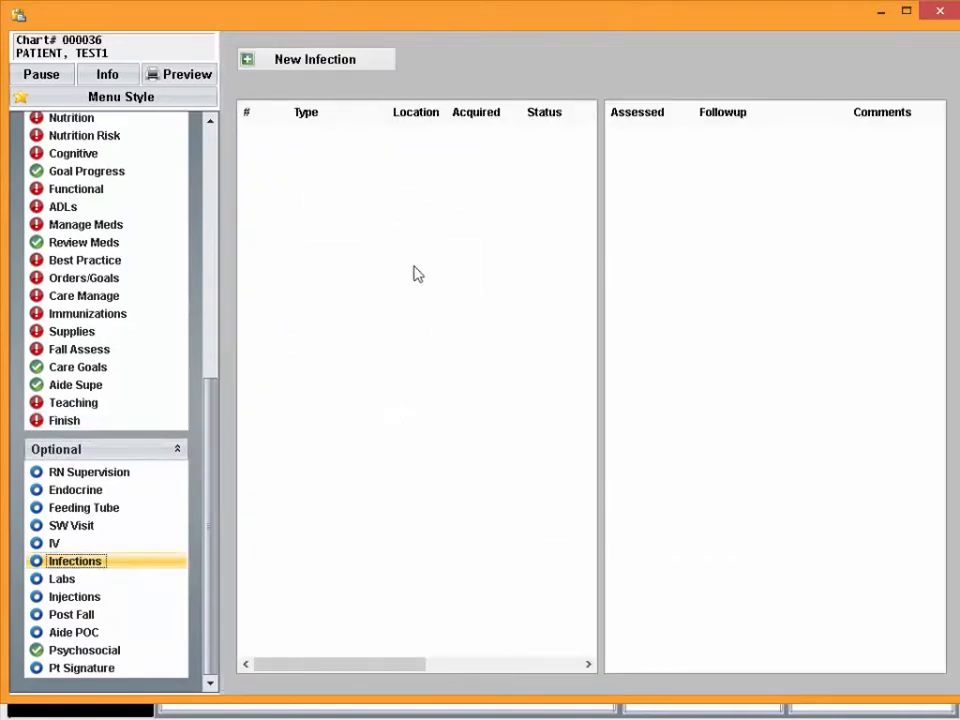
left_click(290, 61)
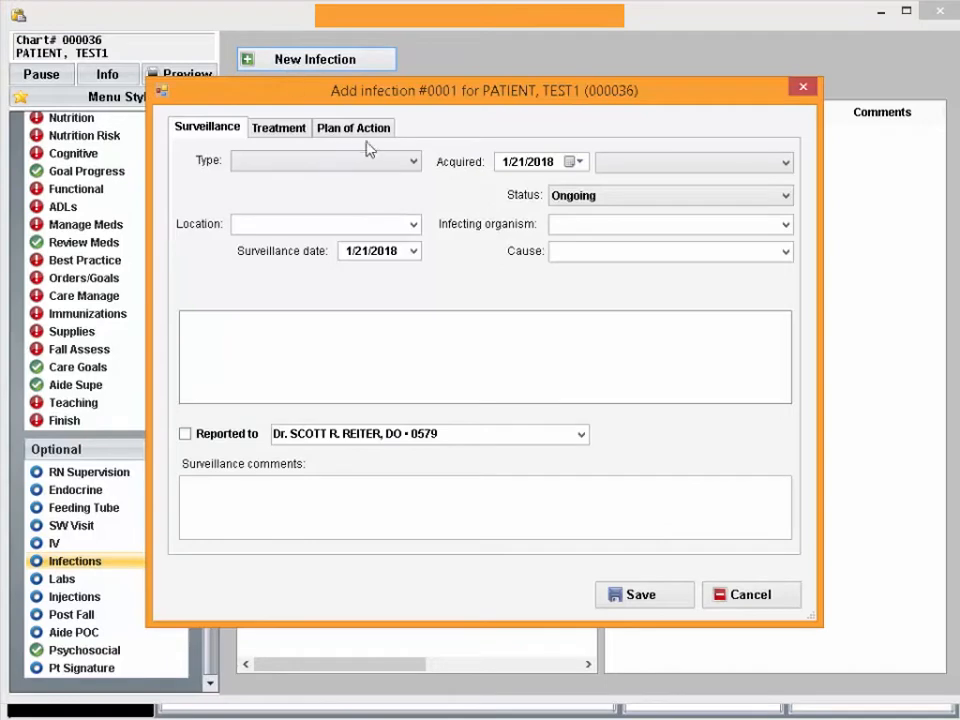
left_click(413, 162)
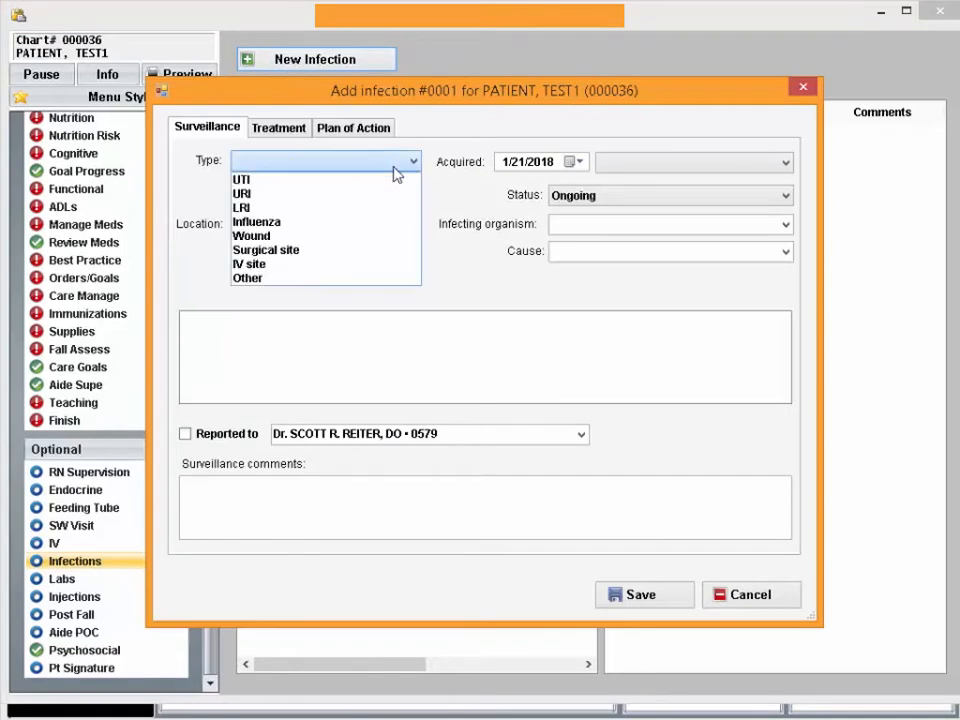
left_click(349, 223)
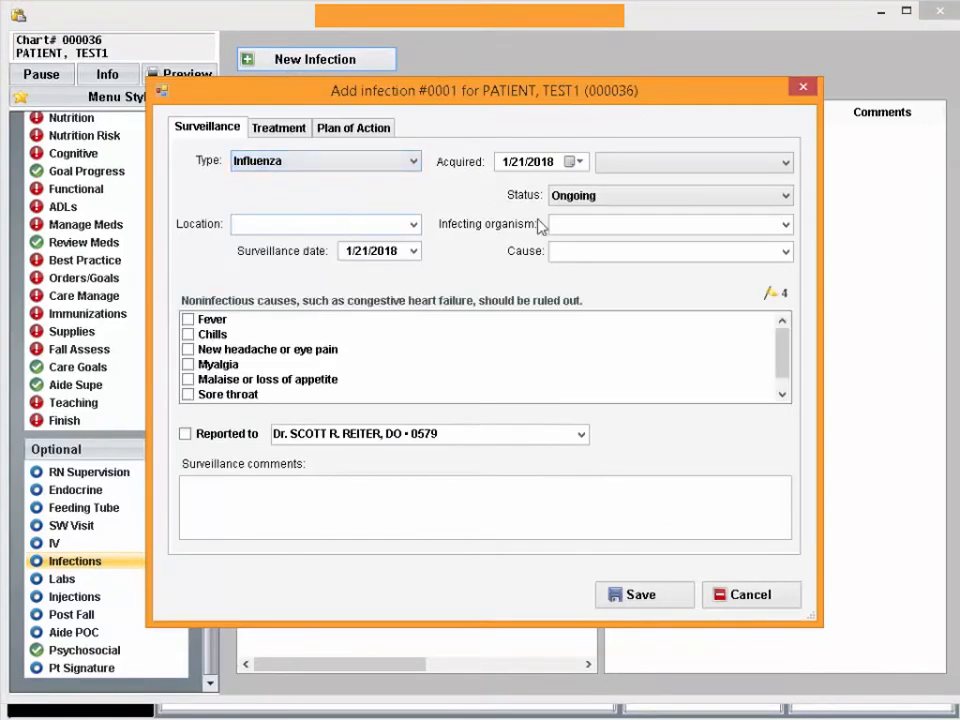
Examine the available choices for when the infection was acquired and for its location
left_click(781, 163)
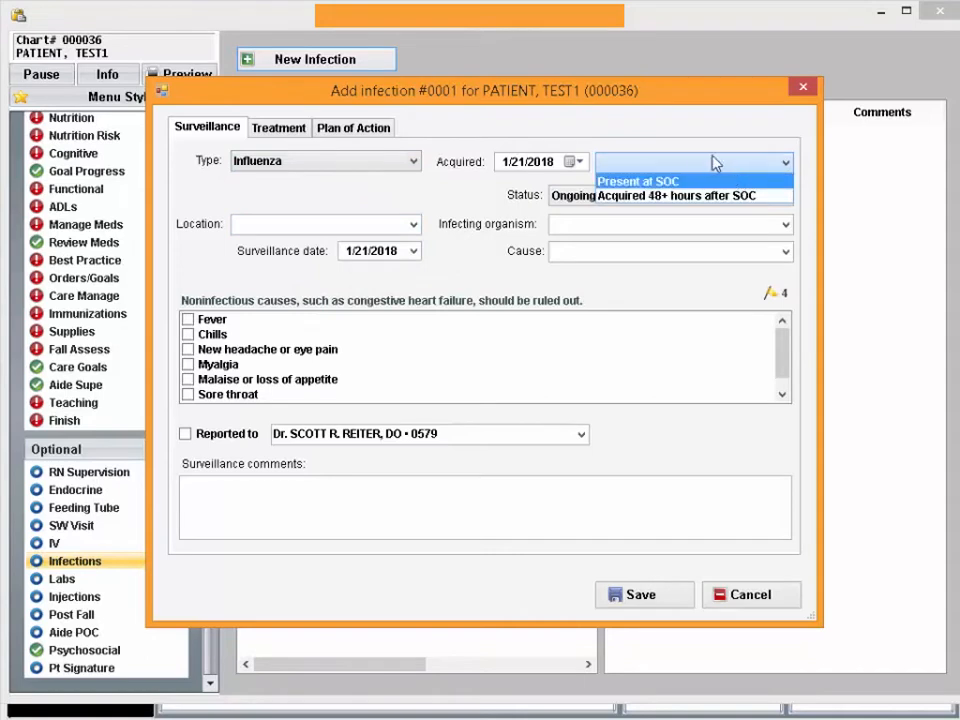
left_click(490, 190)
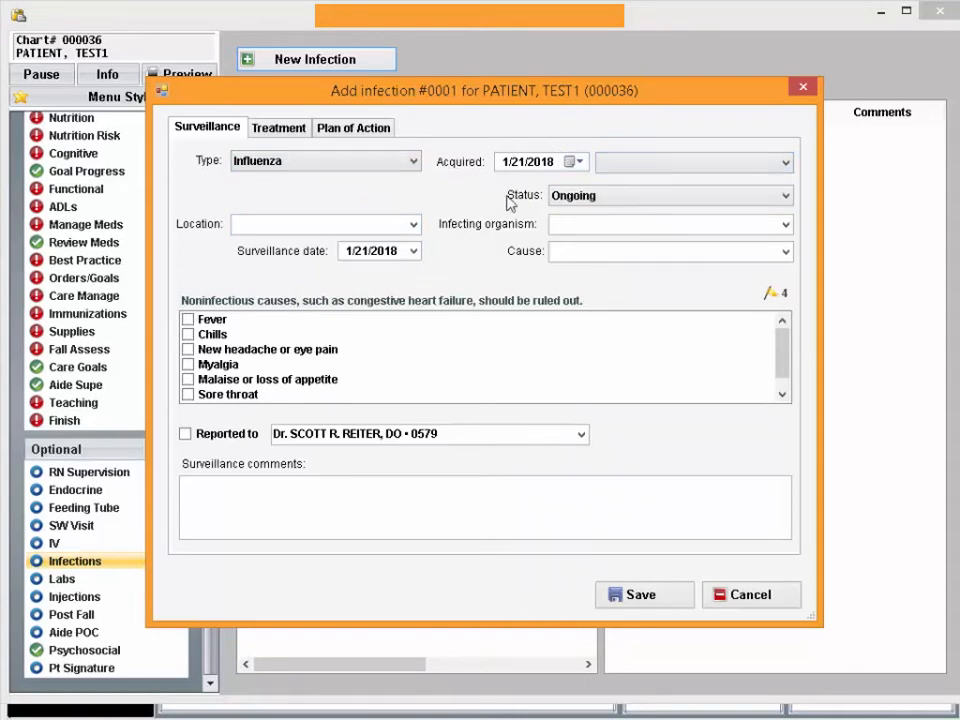
left_click(686, 166)
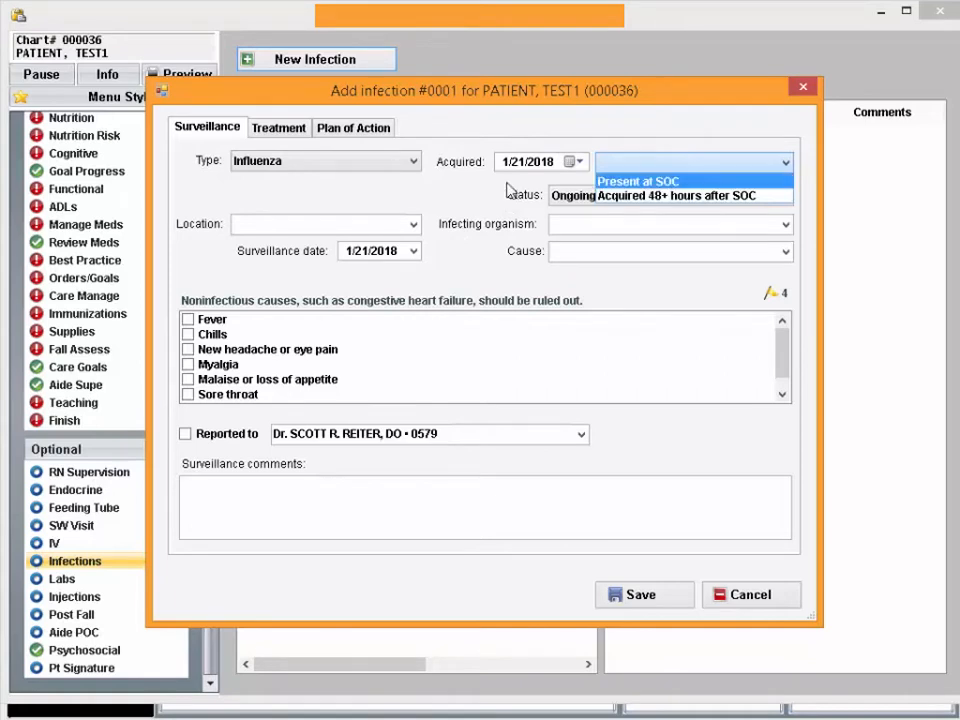
left_click(475, 190)
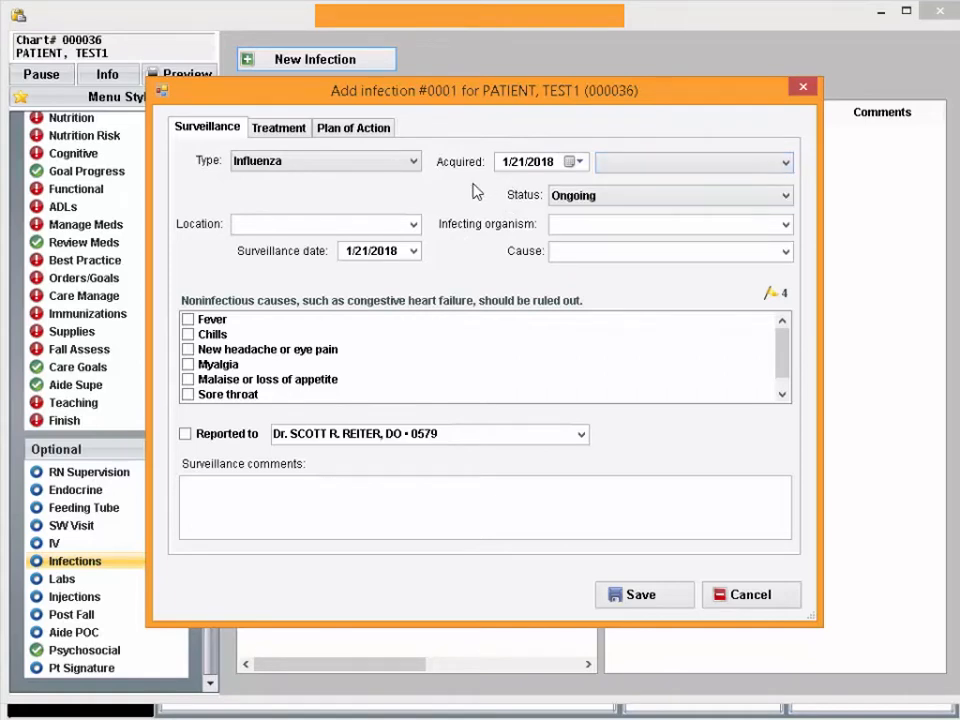
left_click(412, 224)
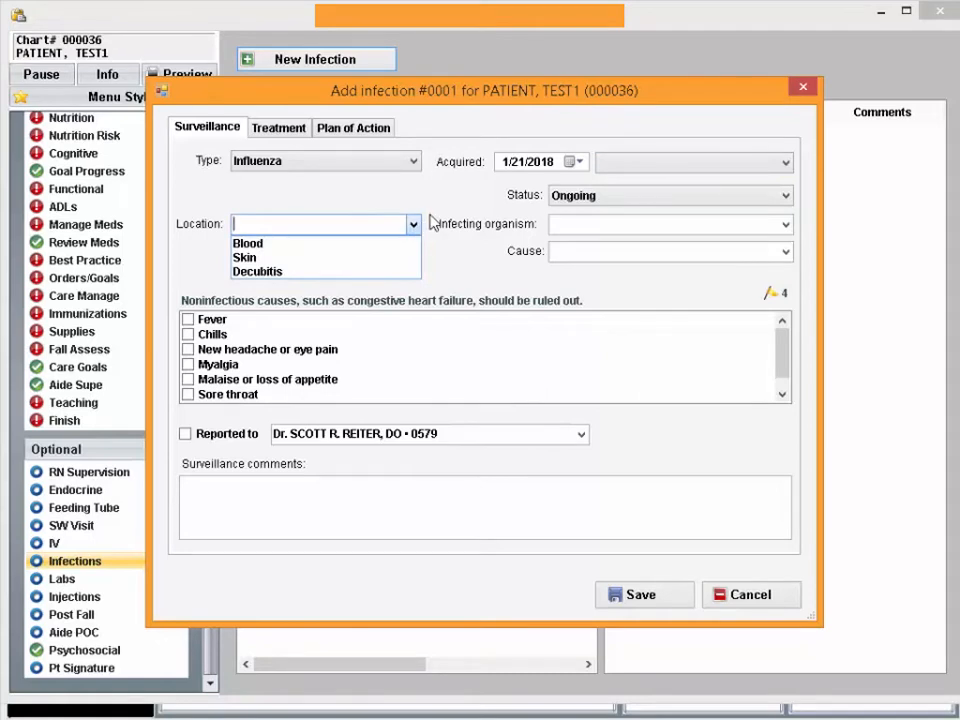
left_click(447, 197)
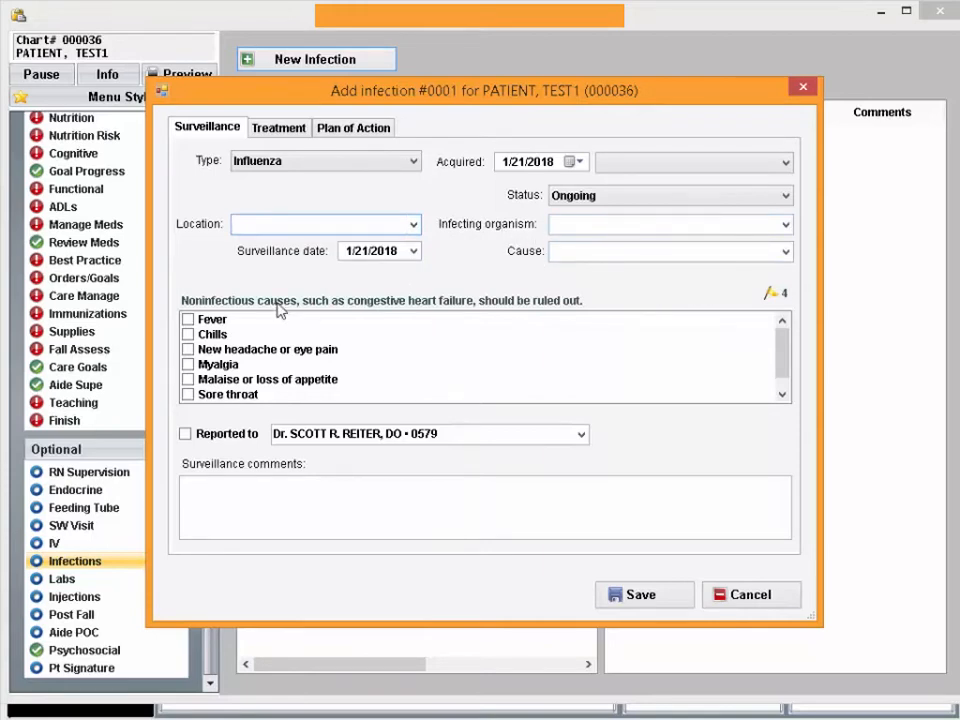
Mark Fever and Chills as the influenza infection's surveillance symptoms
left_click(208, 320)
left_click(212, 335)
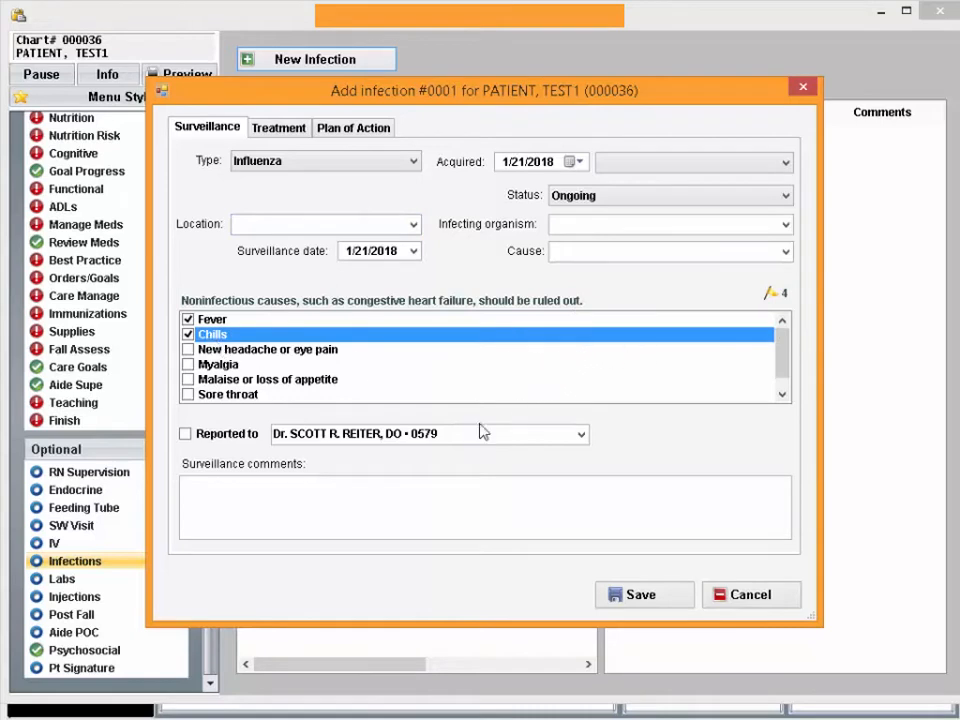
left_click(364, 498)
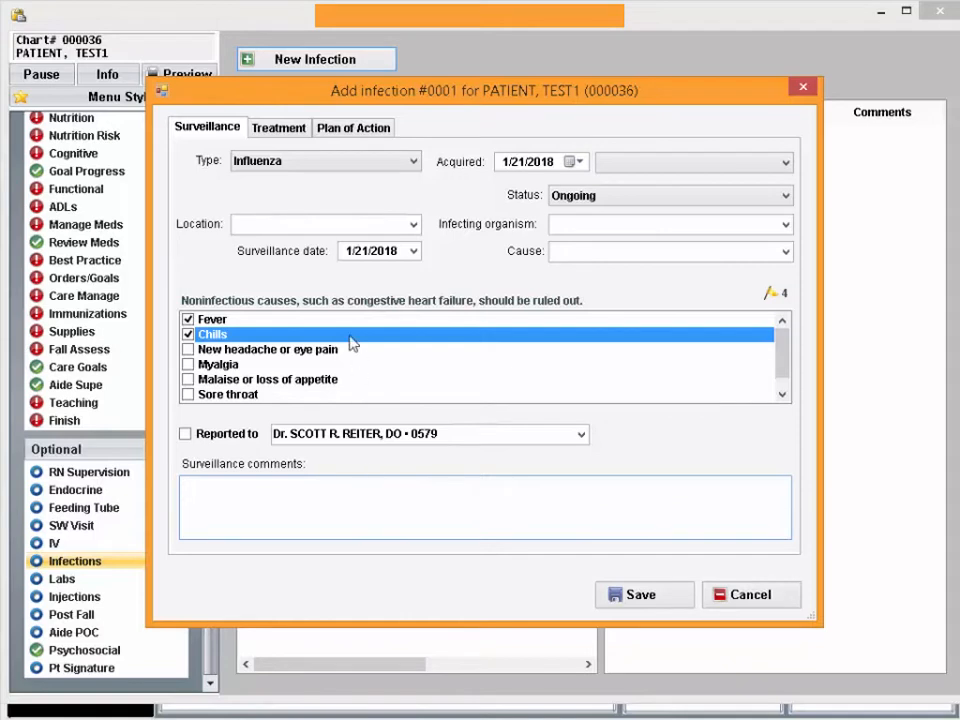
Review the infection's treatment fields, including the Antibiotic and Culture choices
left_click(284, 131)
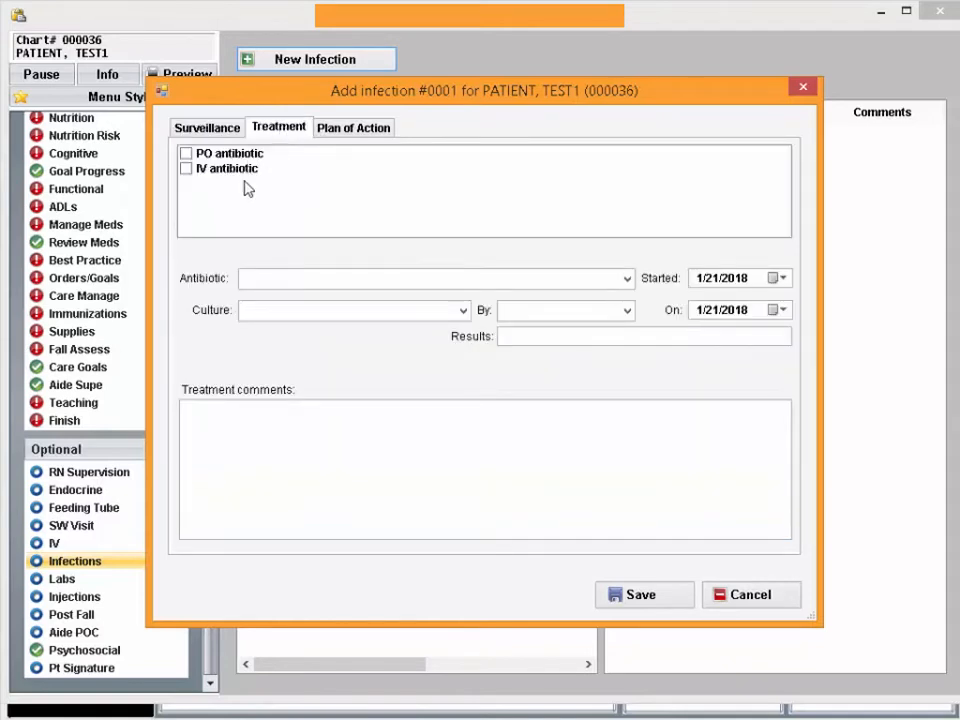
left_click(625, 280)
left_click(476, 285)
left_click(461, 311)
left_click(482, 258)
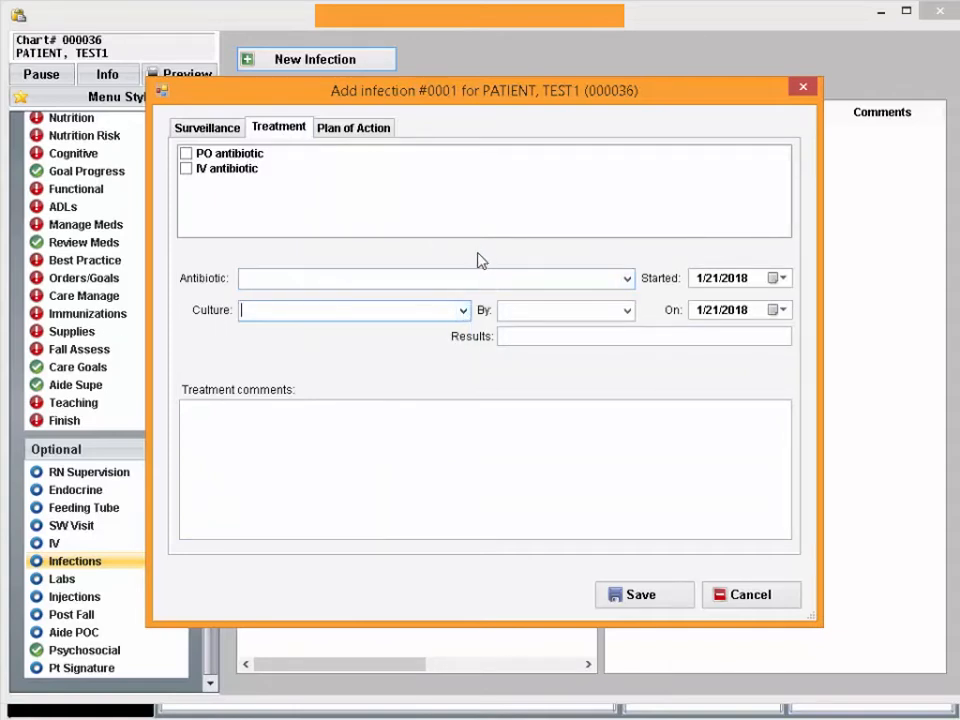
Look over the infection's plan of action, including the monitoring plan and outcome summary, and save the infection
left_click(351, 130)
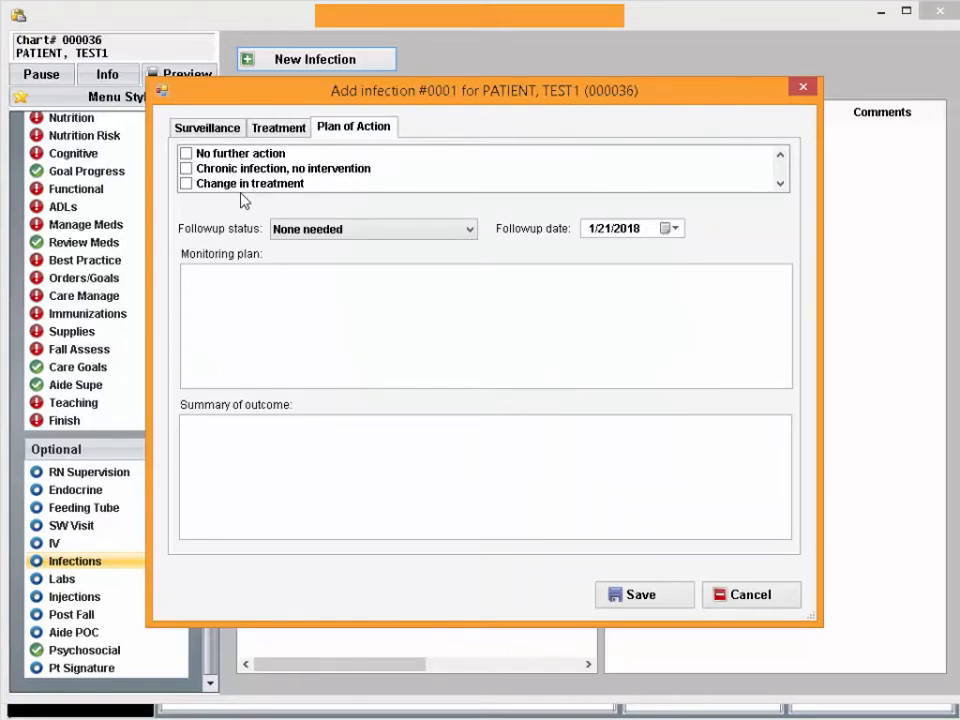
left_click(211, 283)
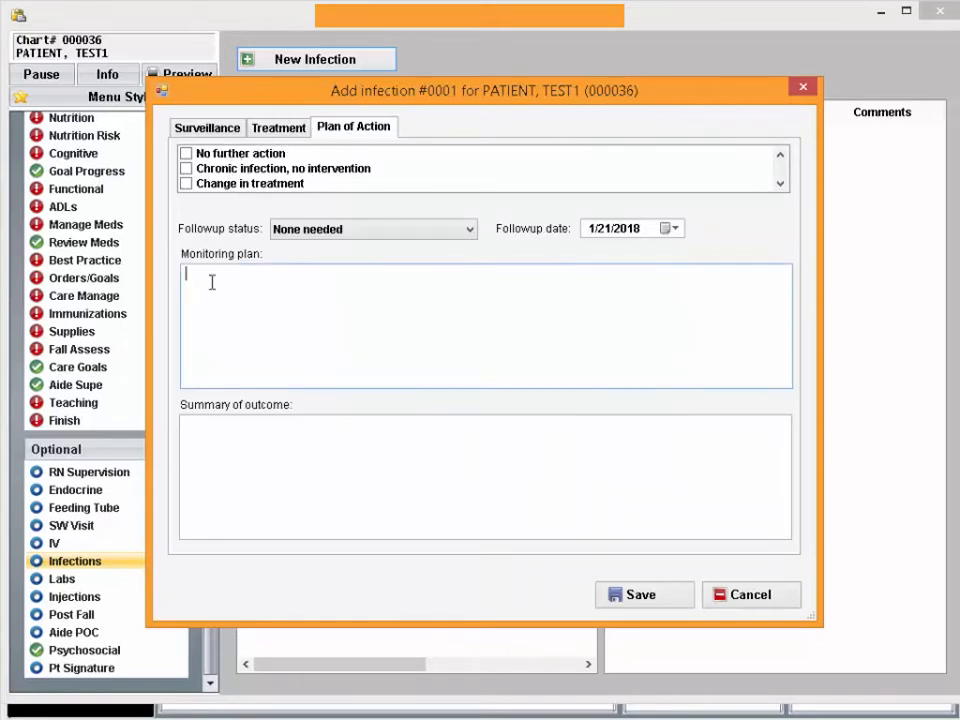
left_click(197, 435)
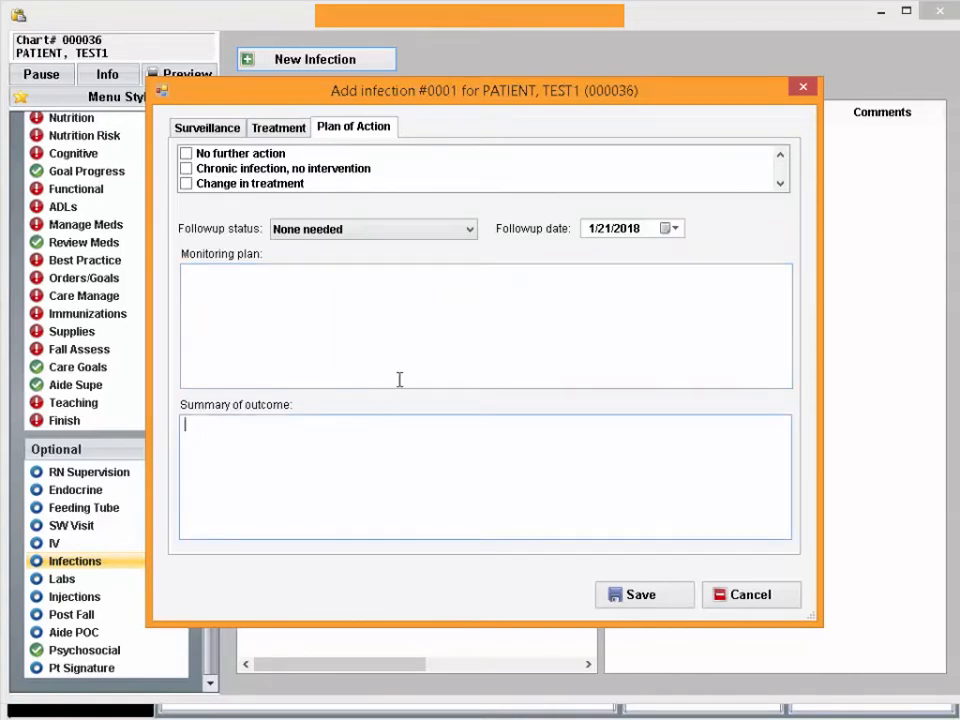
left_click(216, 136)
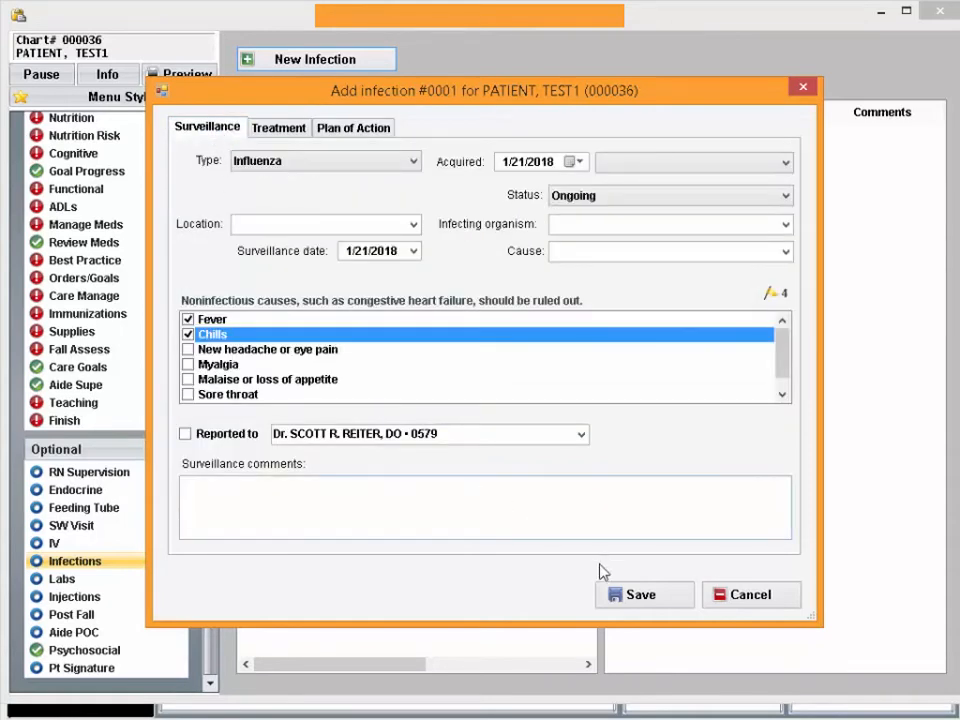
left_click(640, 598)
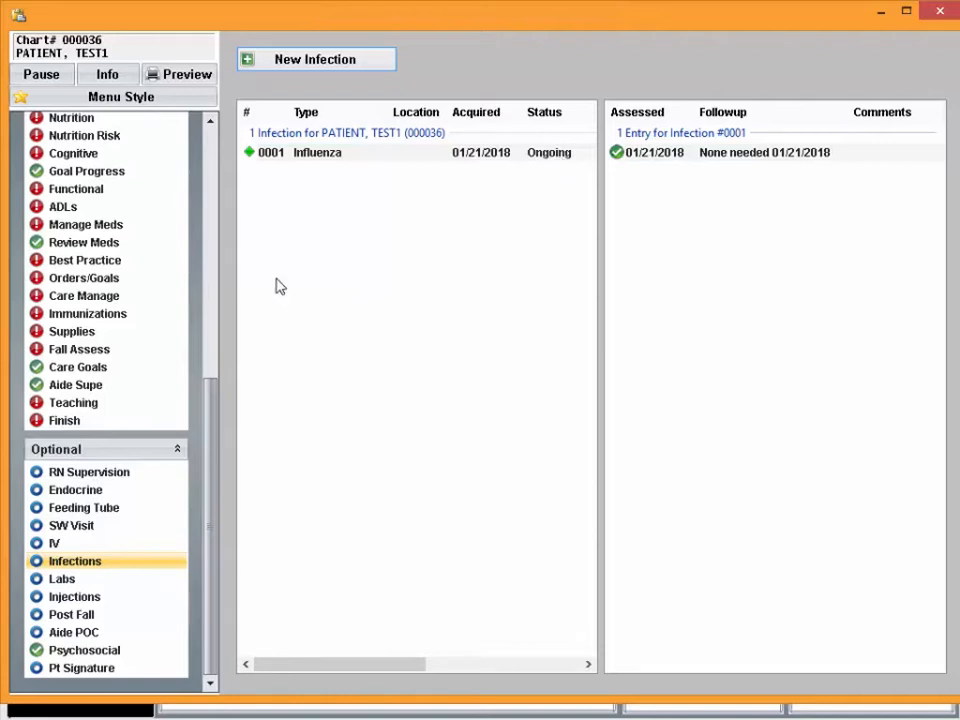
In the MAHC-10 fall assessment, answer Yes for co-existing diagnoses and incontinence, and No for prior falls and visual impairment
left_click(86, 356)
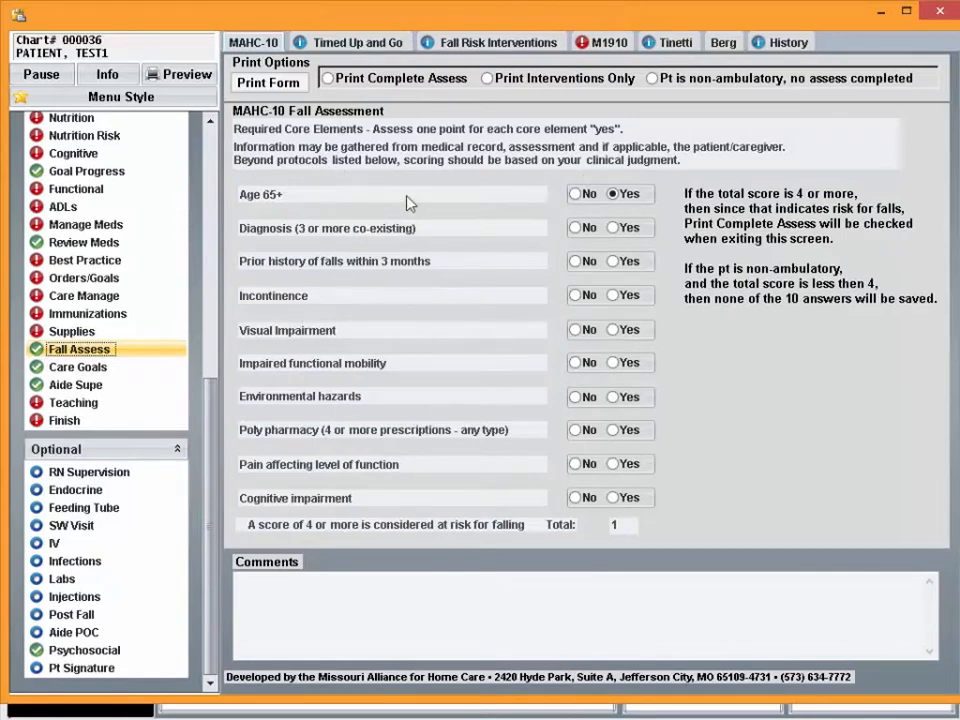
left_click(613, 228)
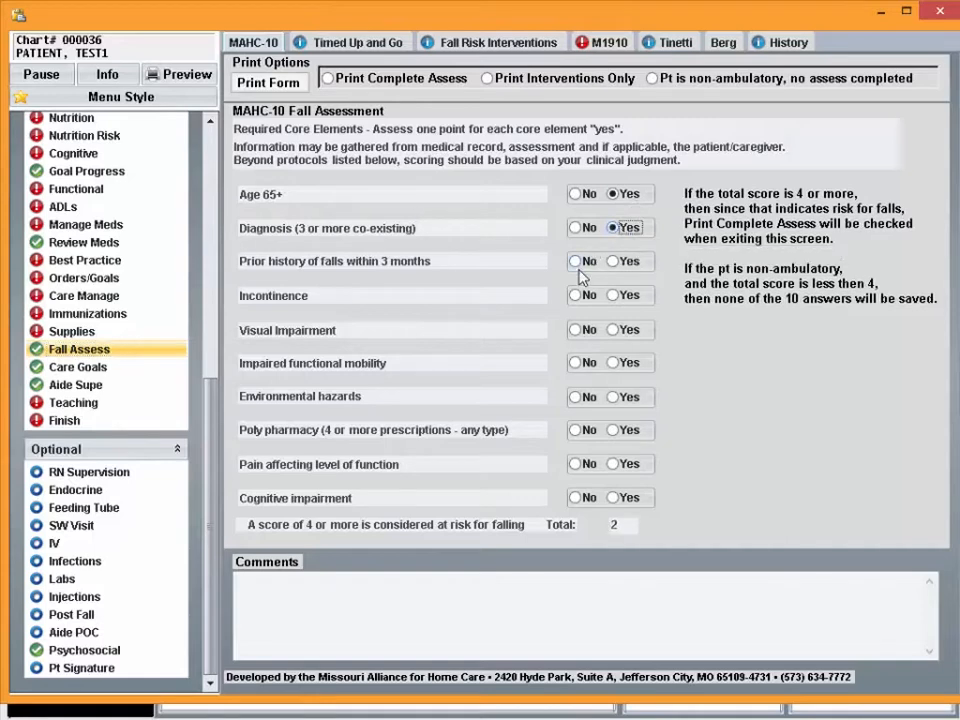
left_click(622, 296)
left_click(584, 331)
left_click(578, 261)
Answer Yes for impaired functional mobility, poly pharmacy and cognitive impairment, and No for environmental hazards and pain affecting function
left_click(614, 363)
left_click(584, 397)
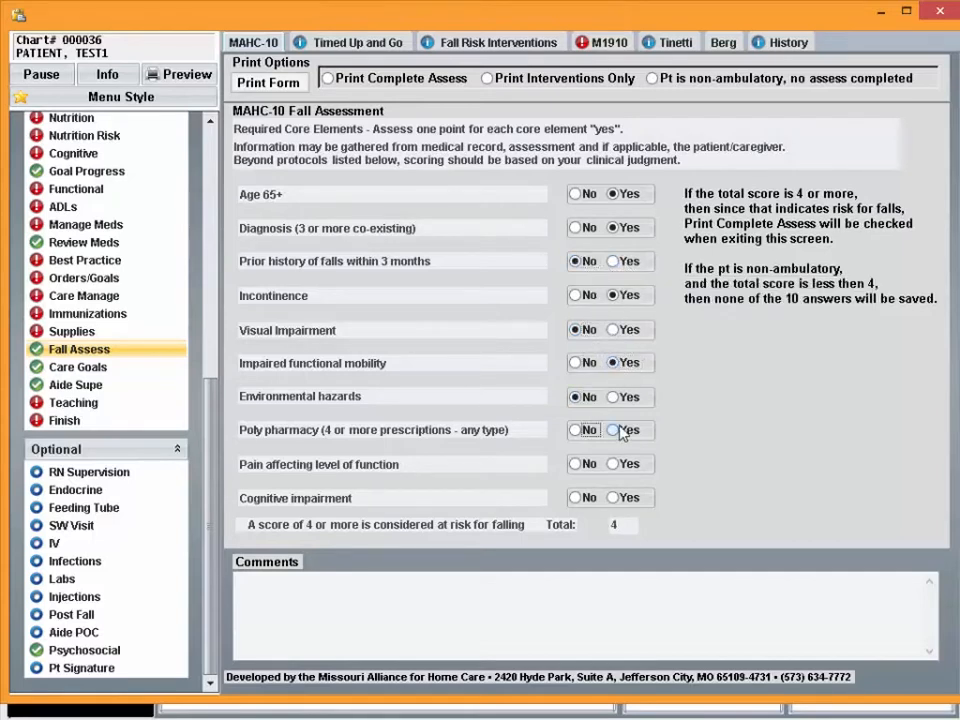
left_click(616, 430)
left_click(587, 464)
left_click(628, 498)
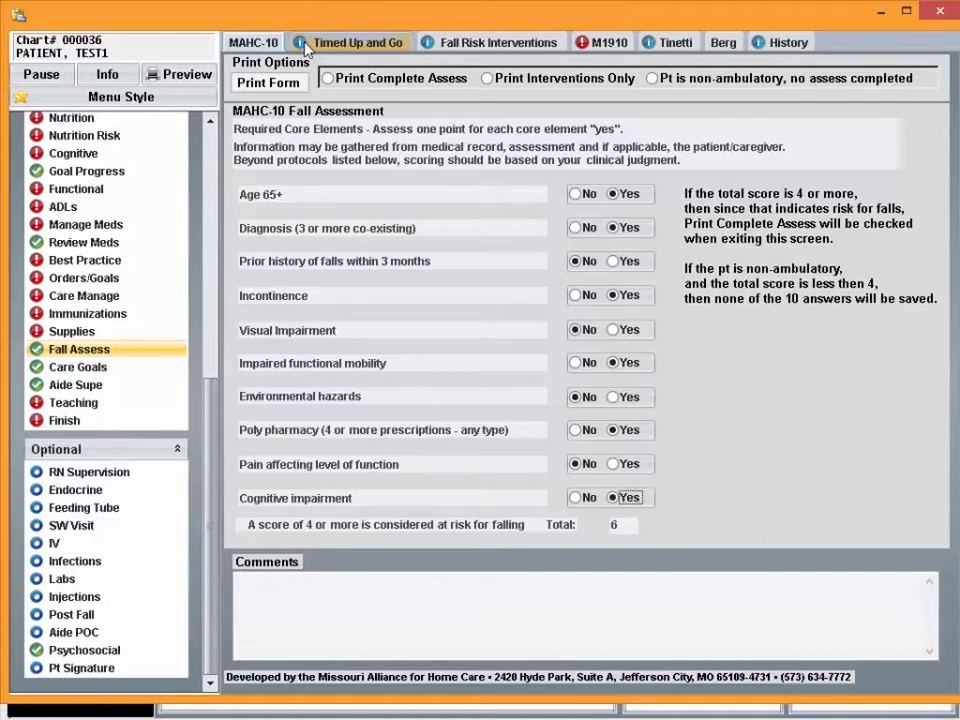
Answer M1910 in the fall assessment with option 2, that the standardized assessment does indicate a risk for falls
left_click(591, 50)
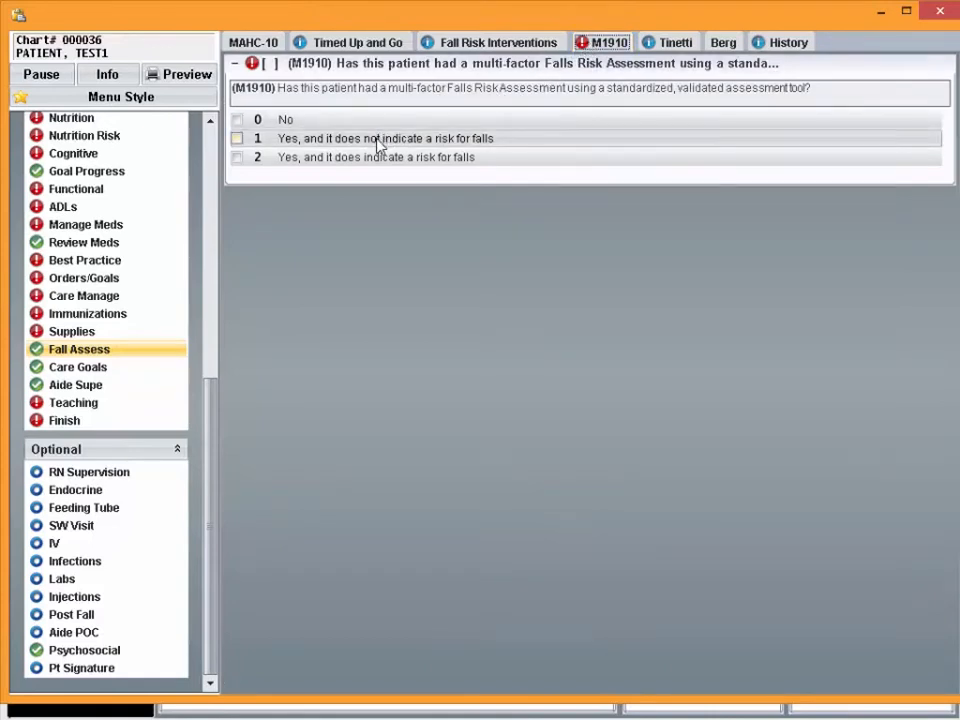
left_click(368, 164)
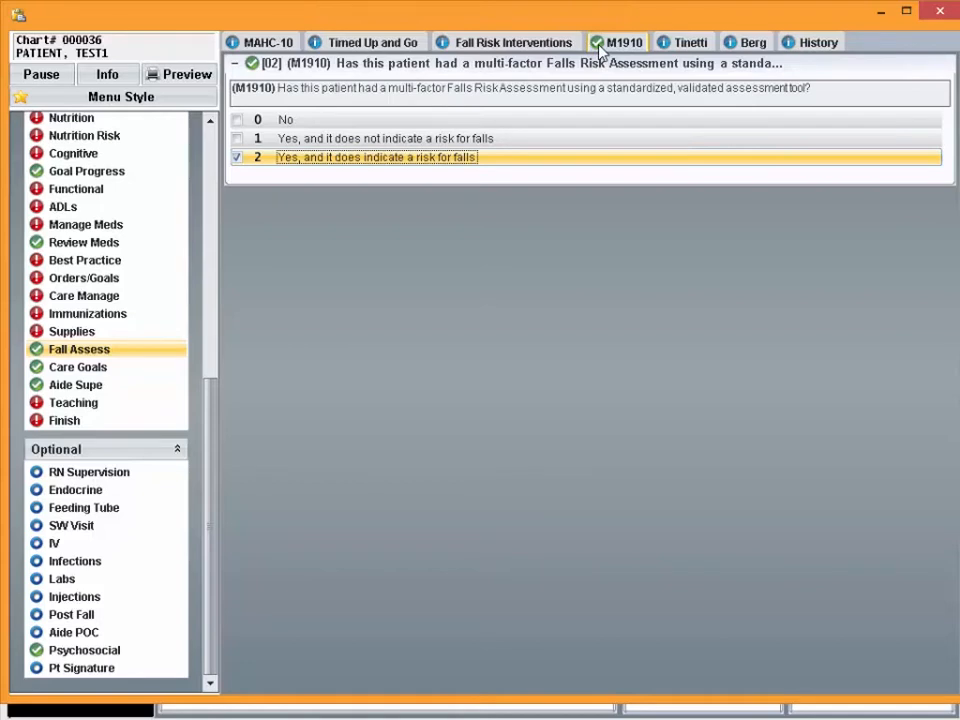
Open the assessment's required ADLs section and its Pain section
left_click_drag(218, 441, 225, 358)
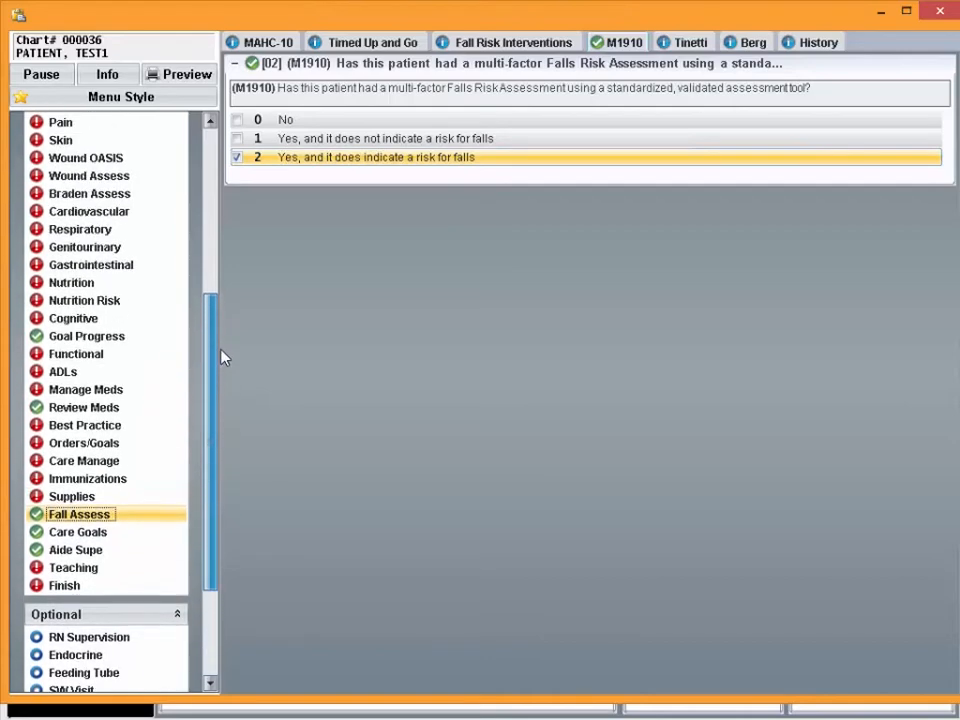
left_click(62, 375)
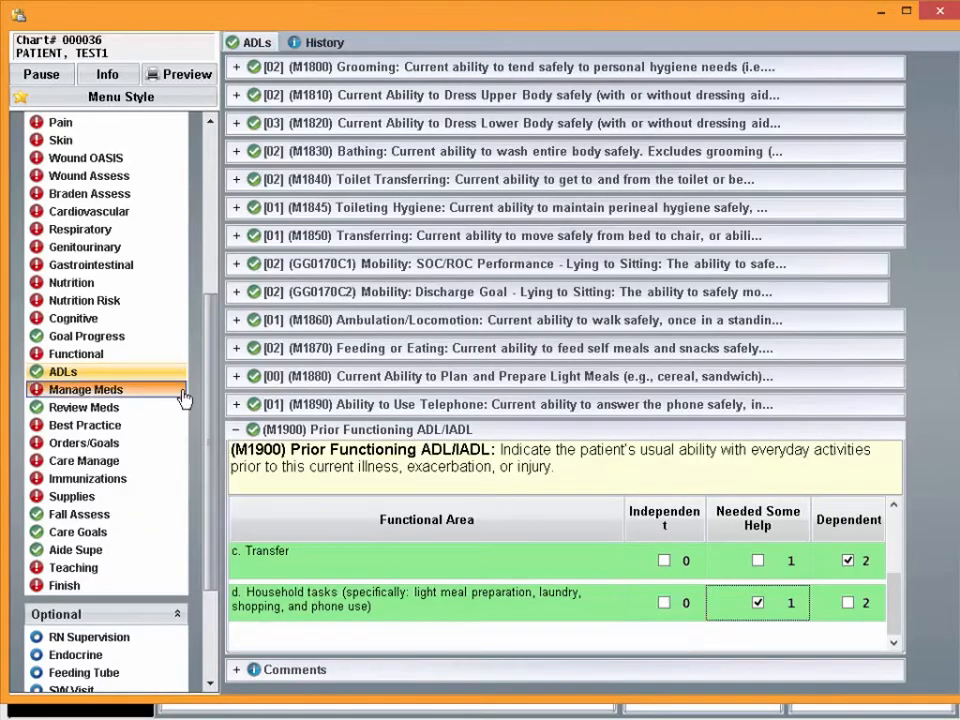
left_click_drag(214, 400, 213, 300)
scroll(171, 306, "up", 1)
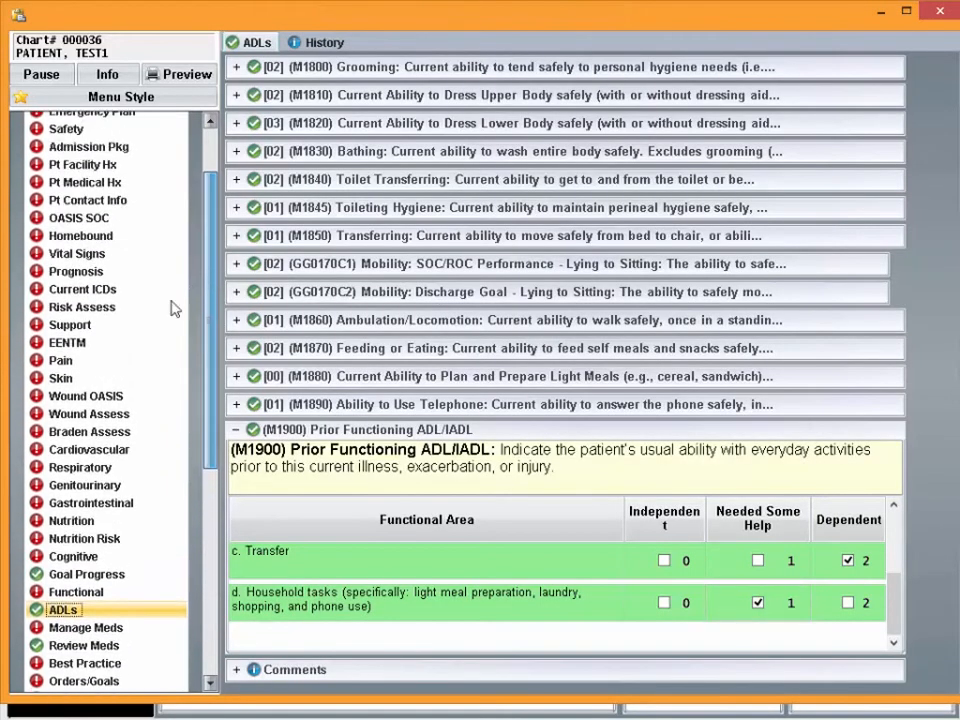
left_click(104, 370)
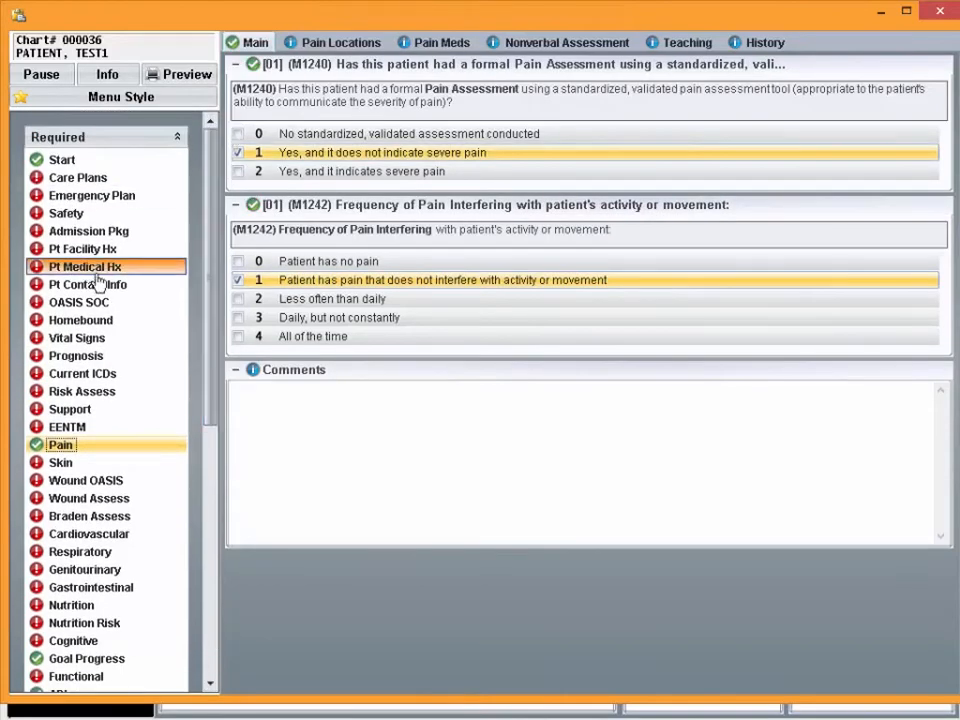
Mark the patient as homebound in the Homebound section's criteria
left_click(90, 324)
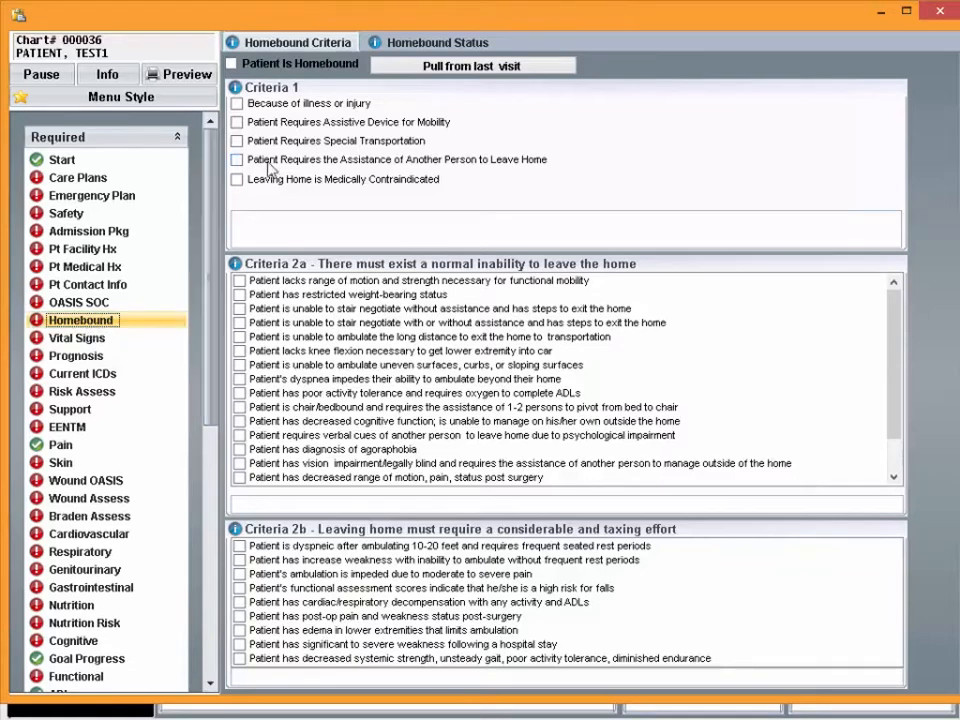
left_click(266, 65)
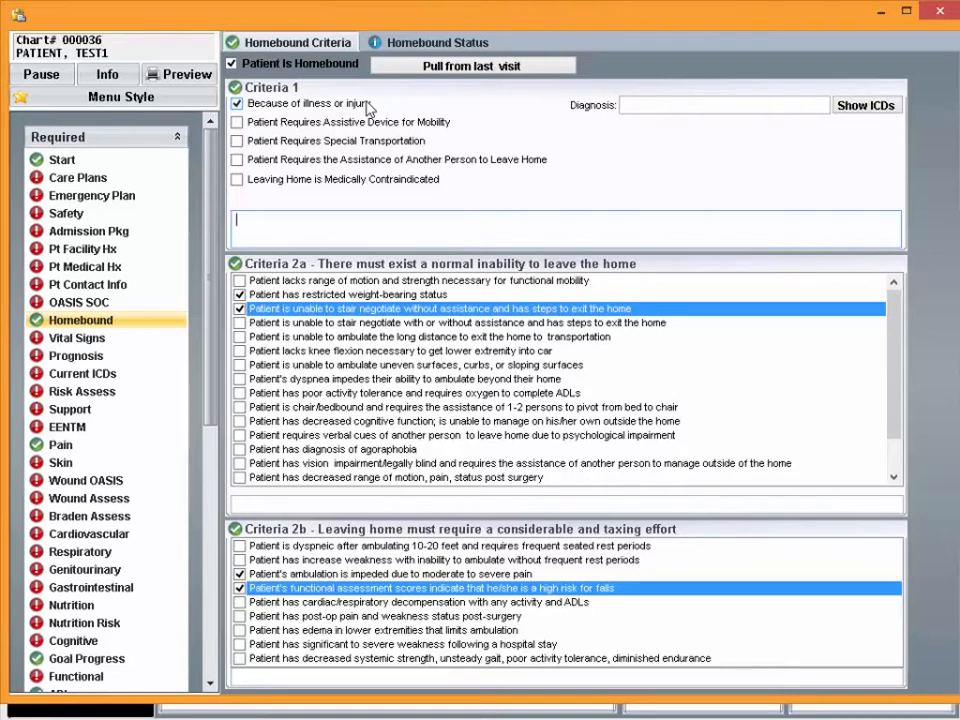
left_click(320, 43)
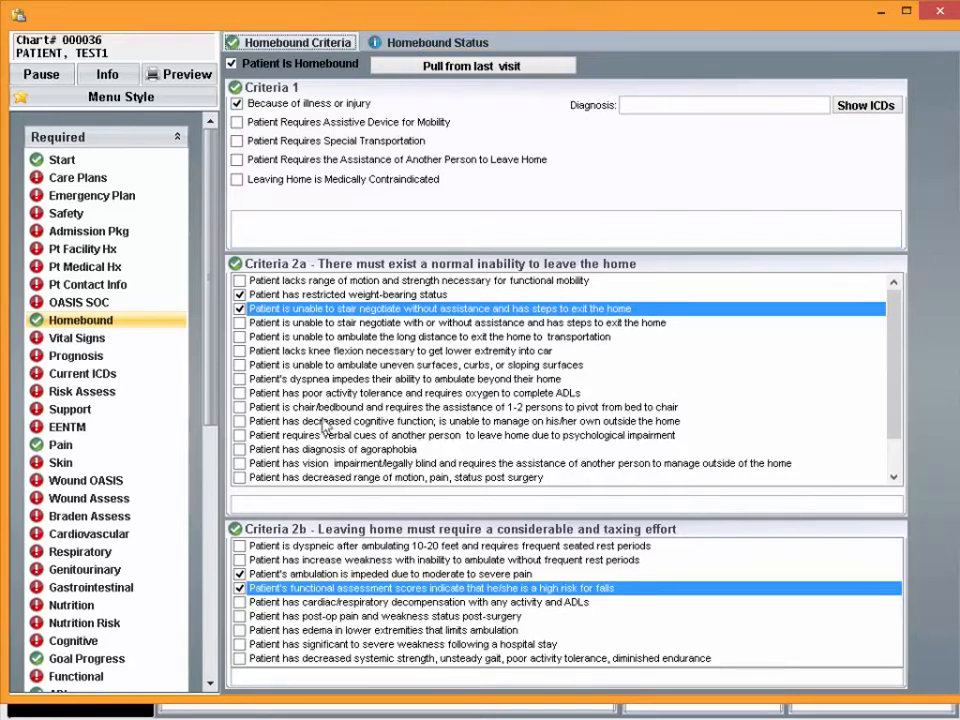
View the general psychosocial status options in the optional Psychosocial section
left_click_drag(215, 405, 214, 663)
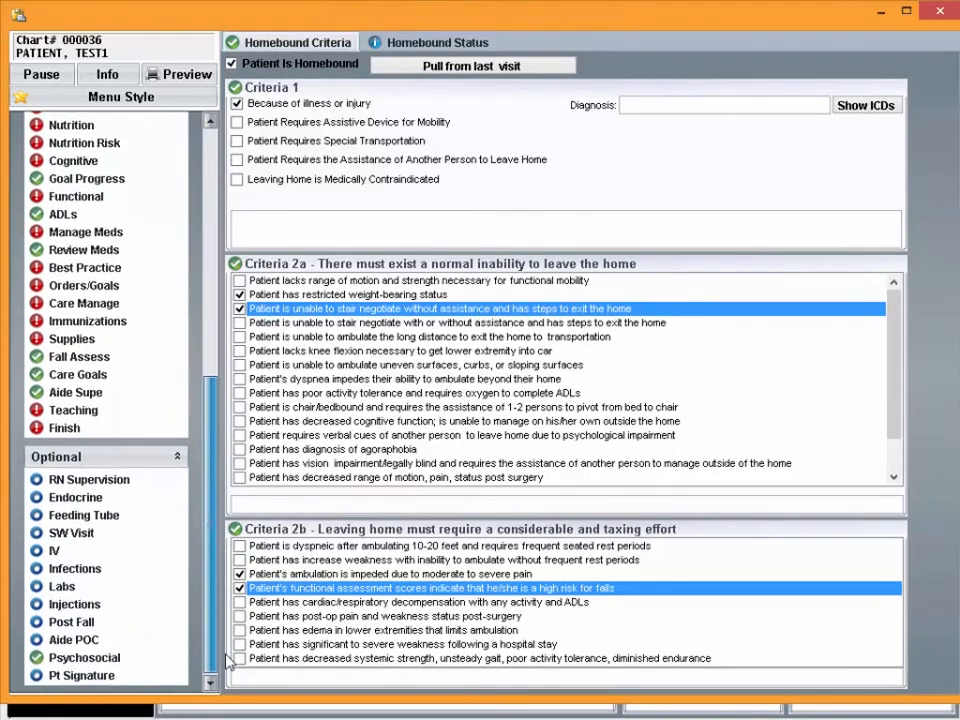
left_click(85, 651)
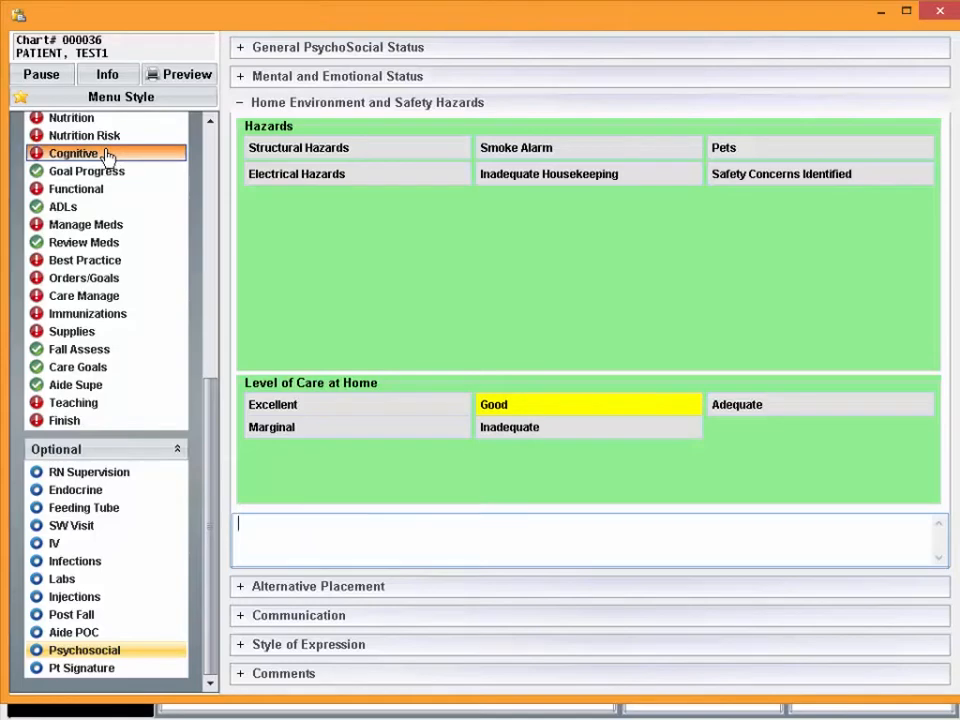
In the Cognitive section, answer M1700 with option 1 (requires prompting), M1710 with option 2, and M1720 with "Daily, but not constantly"
left_click(106, 157)
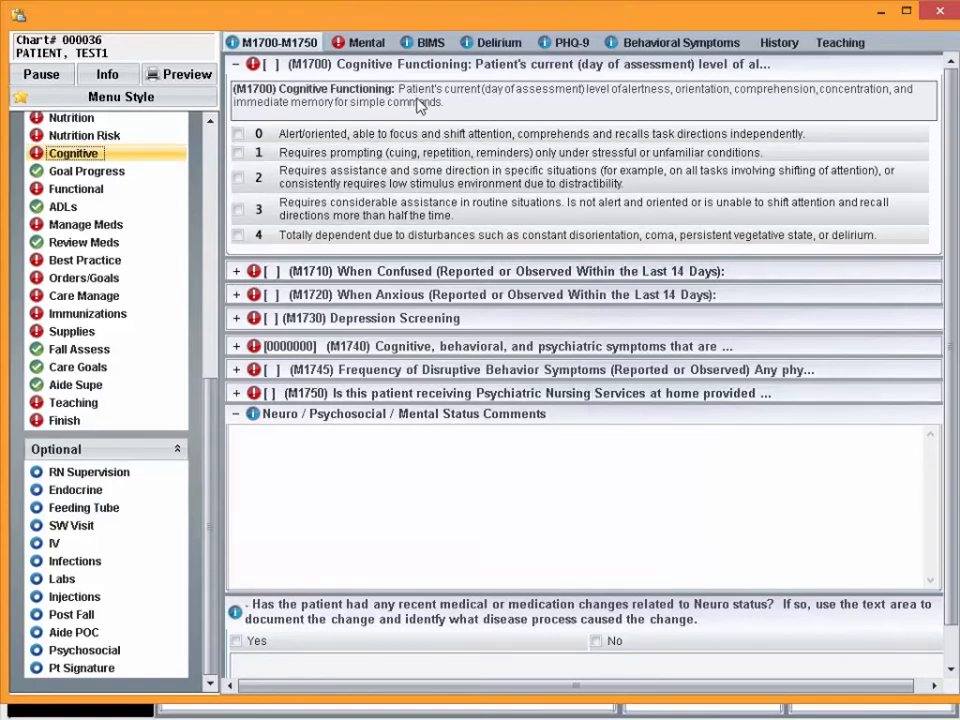
left_click(418, 155)
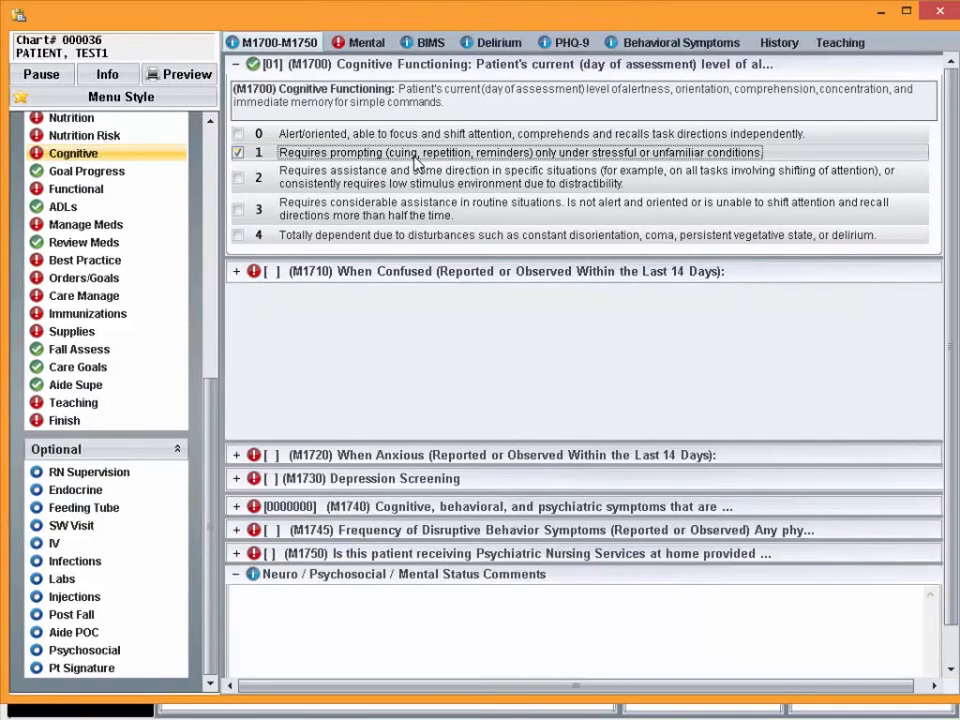
left_click(405, 187)
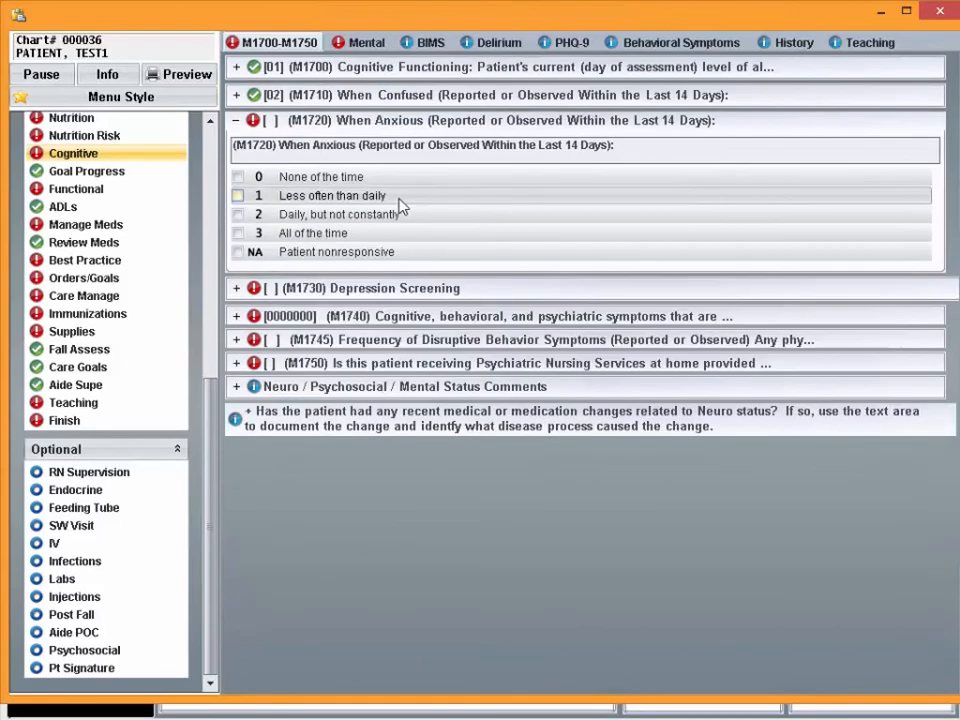
left_click(399, 214)
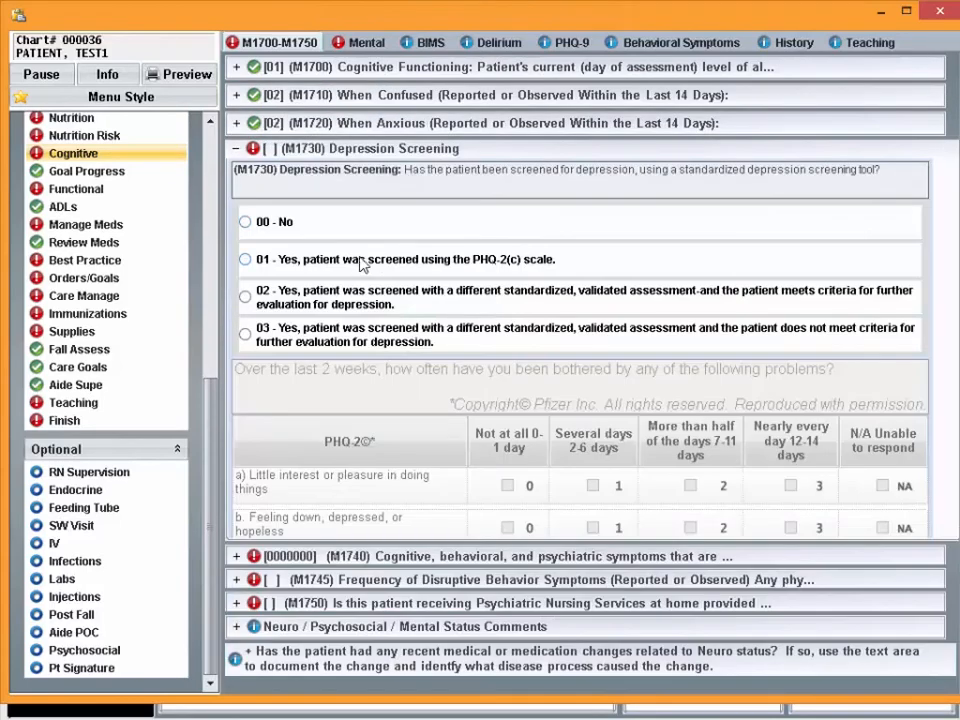
Record a PHQ-2 depression screening under M1730, scoring little interest as 0 and feeling down as 2, more than half of the days
left_click(320, 259)
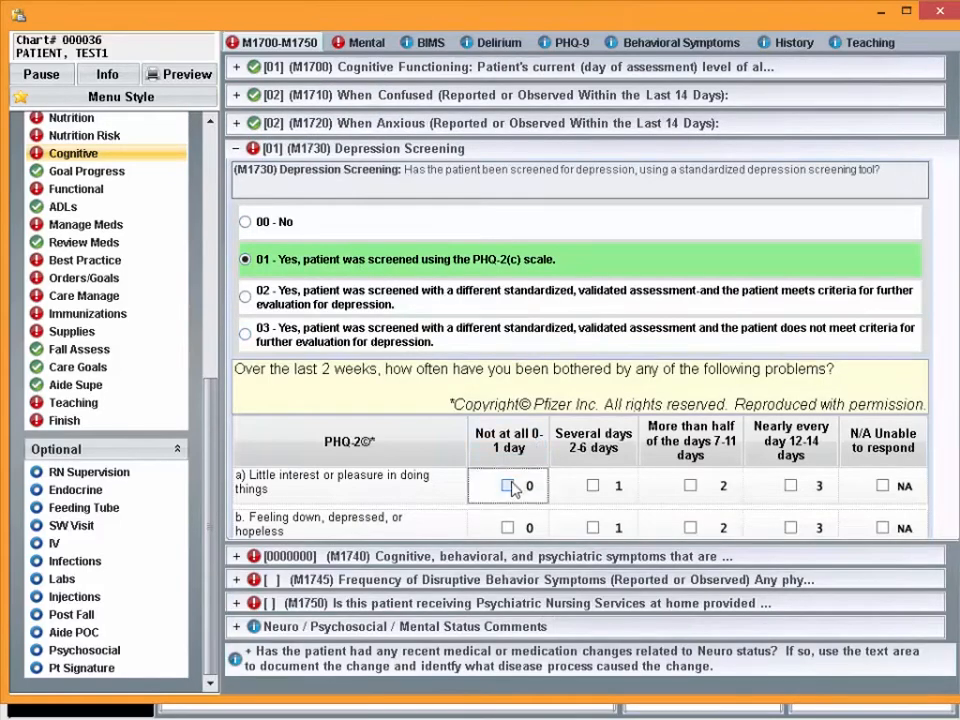
left_click(507, 485)
left_click(690, 528)
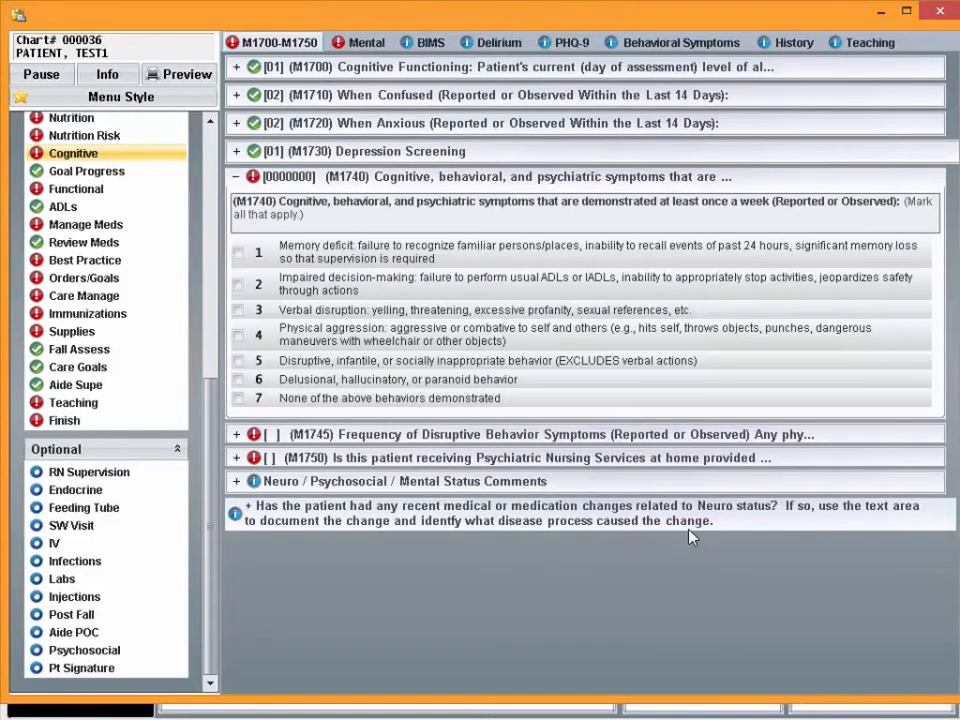
Record impaired decision-making under M1740 and a disruptive behavior frequency of several times each month under M1745
left_click(436, 288)
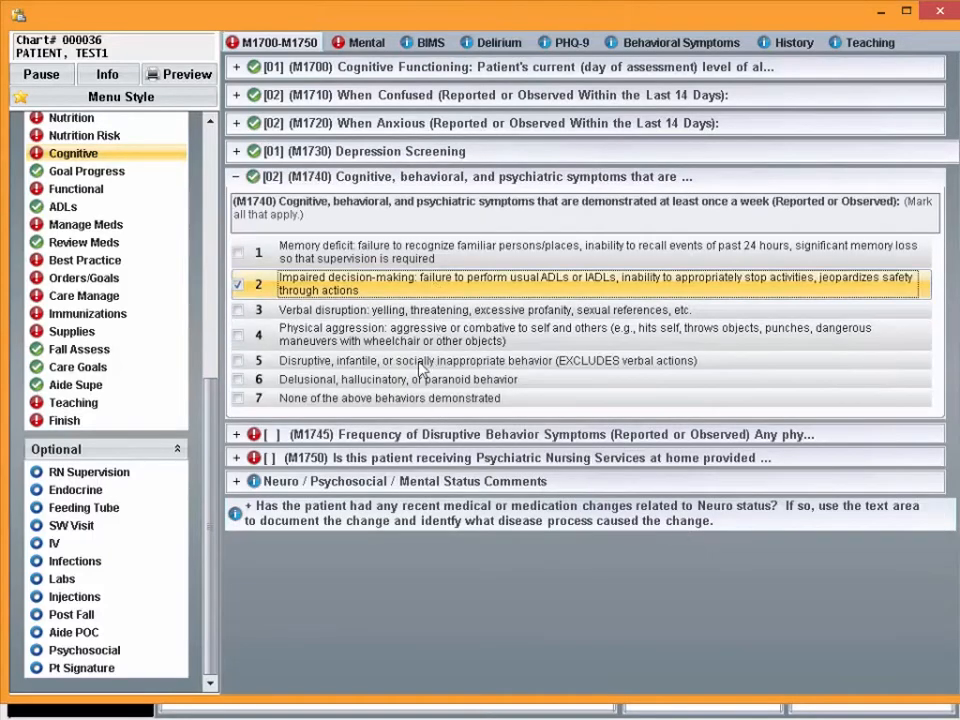
left_click(420, 433)
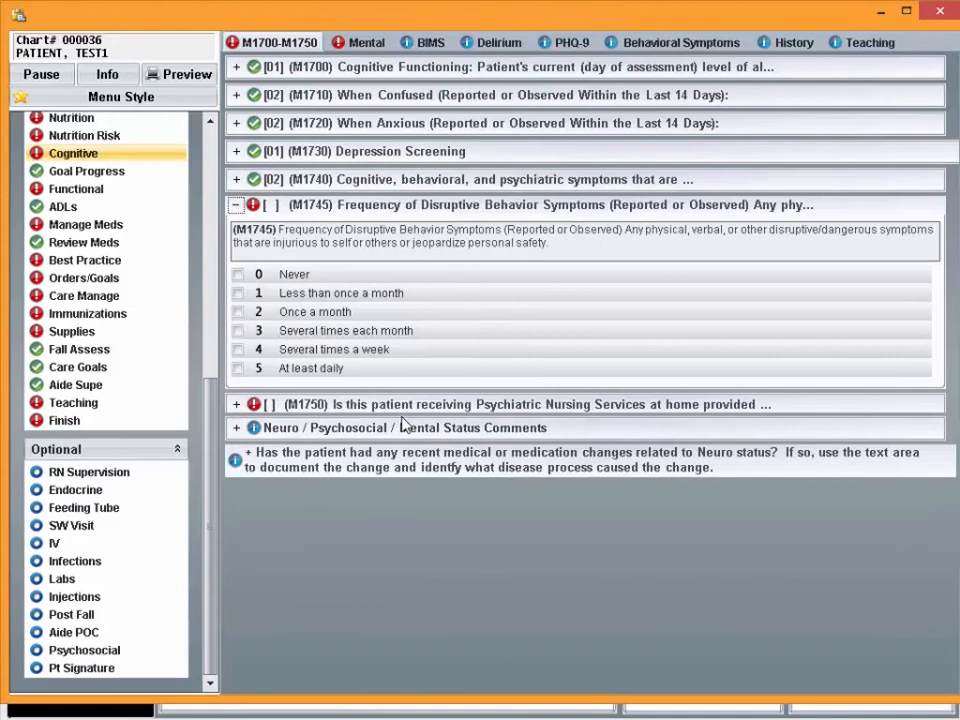
left_click(343, 331)
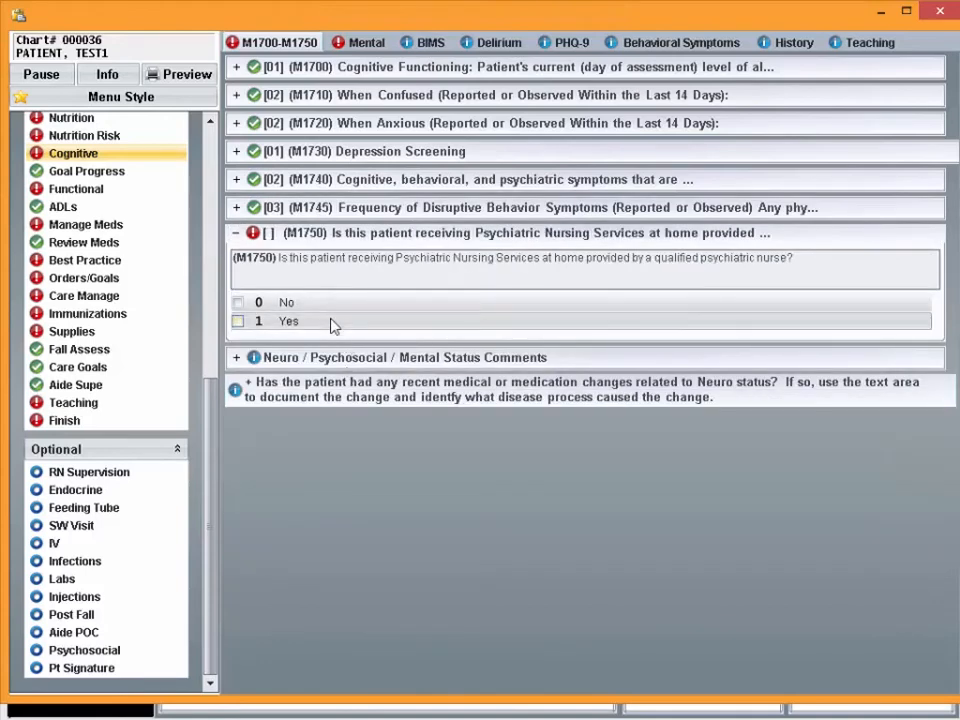
Answer Yes to M1750 on psychiatric nursing services at home, and open the Cognitive section's Mental status page
left_click(333, 322)
left_click(358, 43)
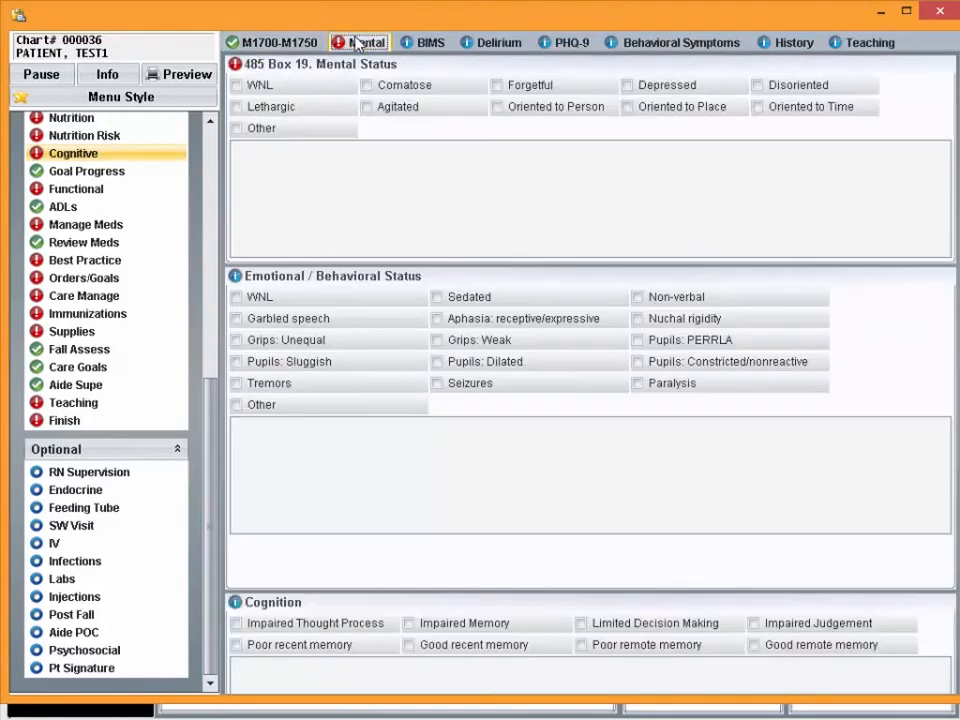
Record the mental status as Forgetful, the emotional/behavioral status as Sedated, and the cognition as Impaired Memory
left_click(496, 86)
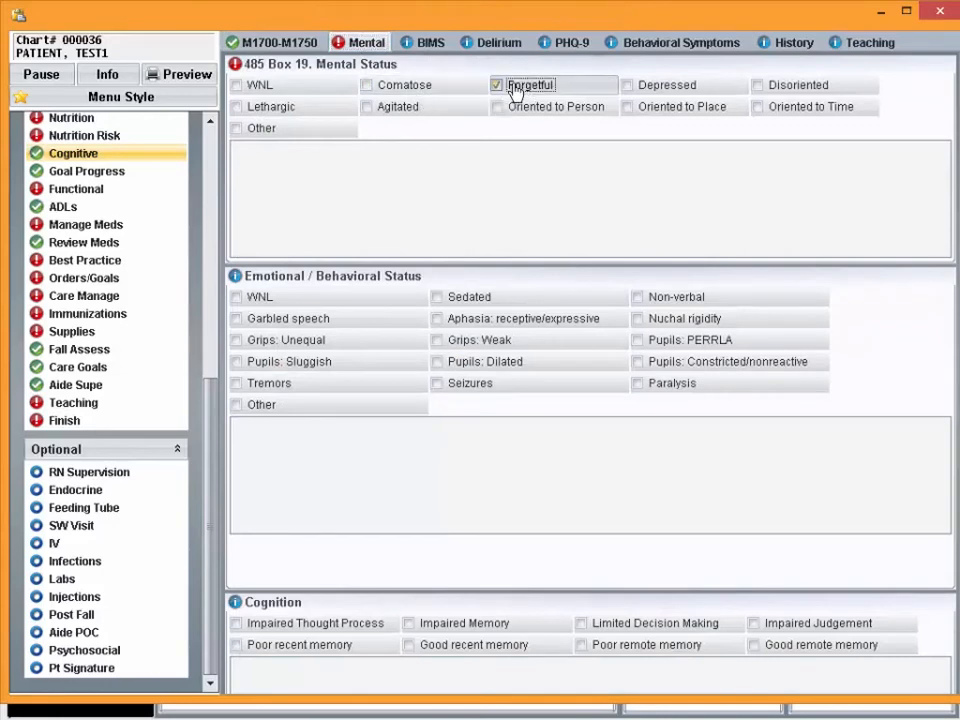
left_click(460, 300)
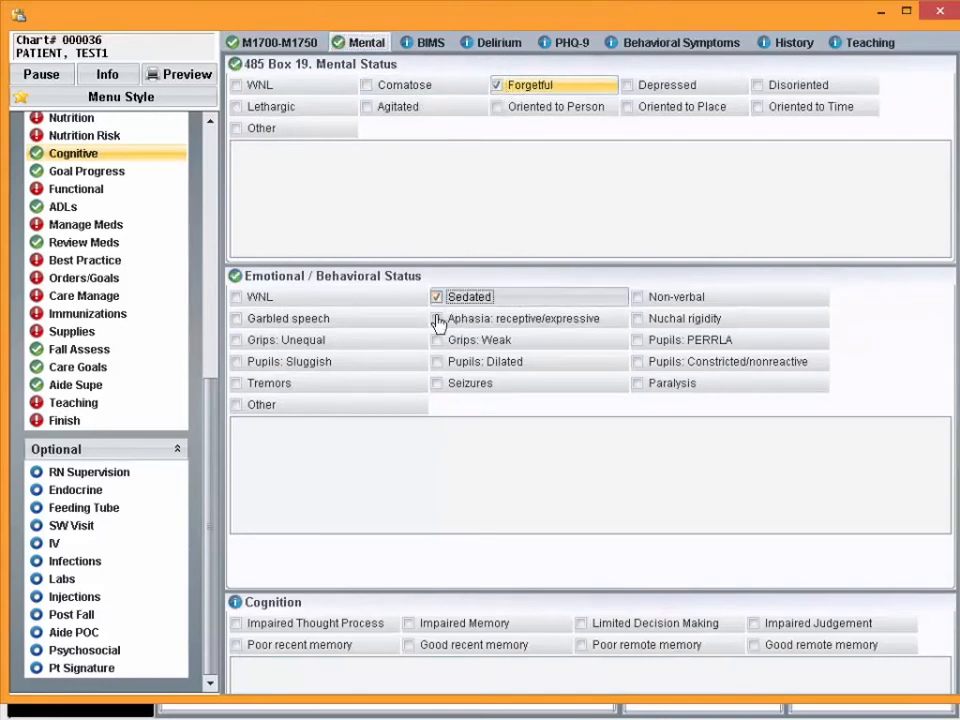
left_click(434, 626)
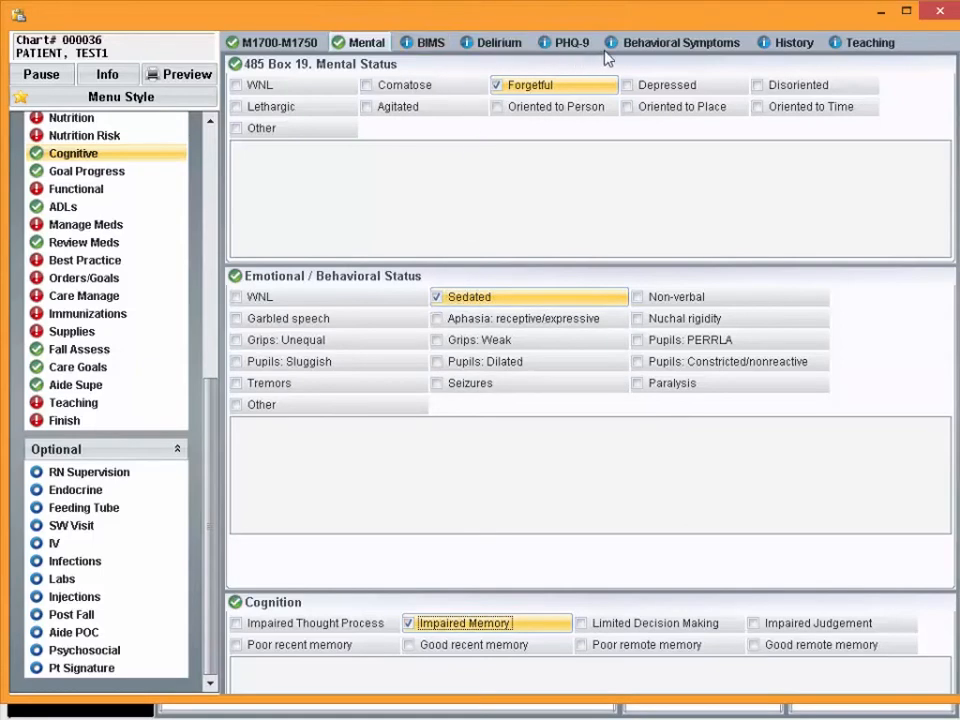
Review the Cognitive section's BIMS, Delirium, PHQ-9 and Behavioral Symptoms pages
left_click(428, 43)
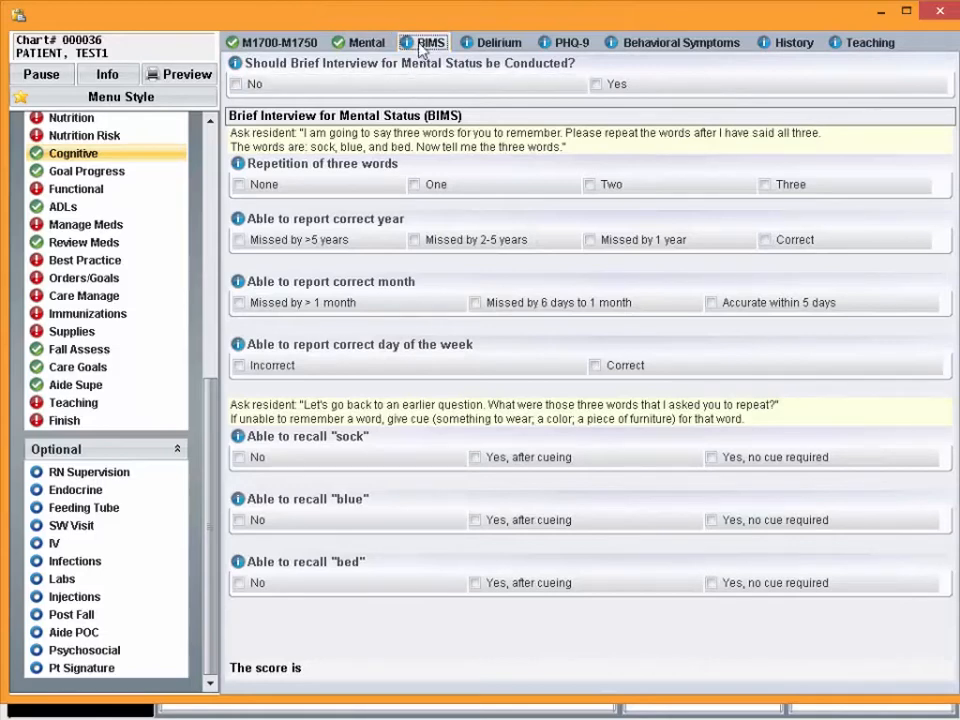
left_click(503, 45)
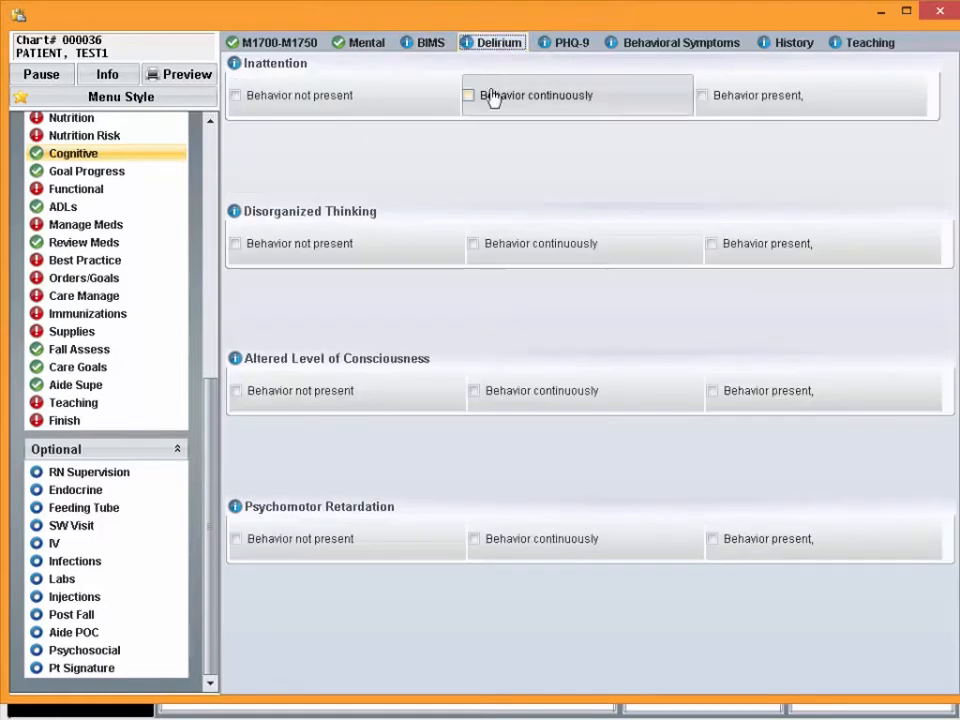
left_click(563, 44)
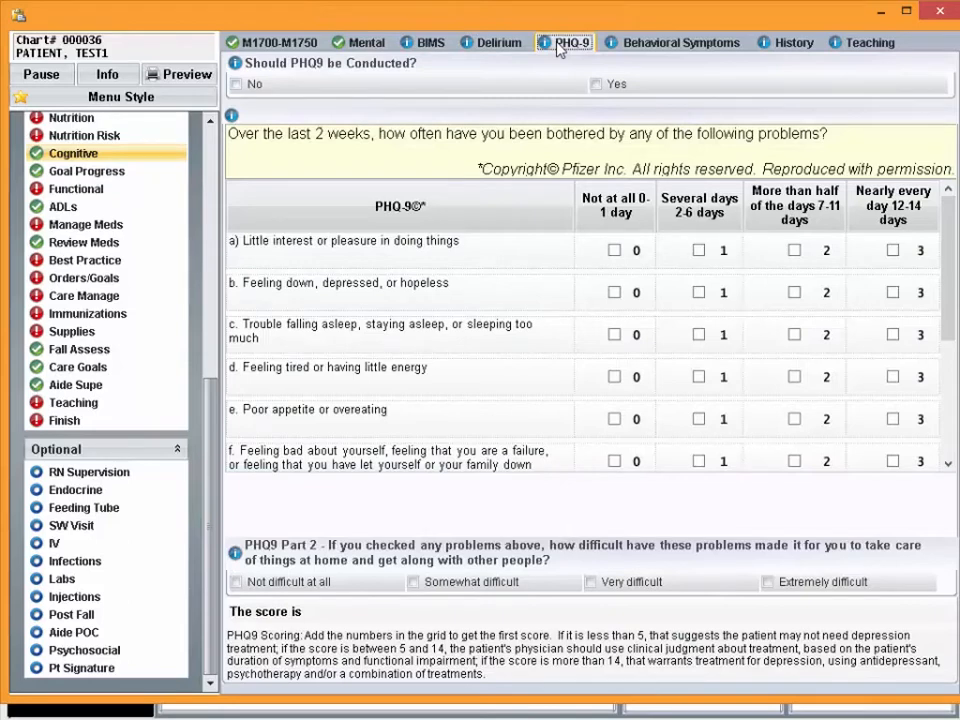
left_click(654, 43)
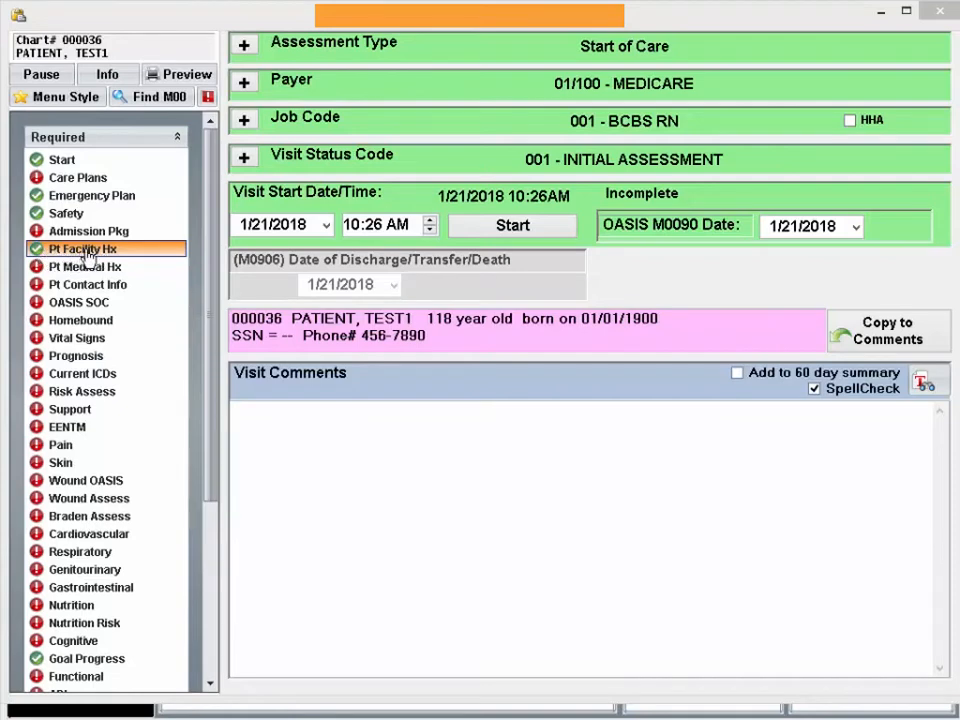
In the patient's facility history, start an entry of type Hospital for Holland Community Hospital
left_click(87, 250)
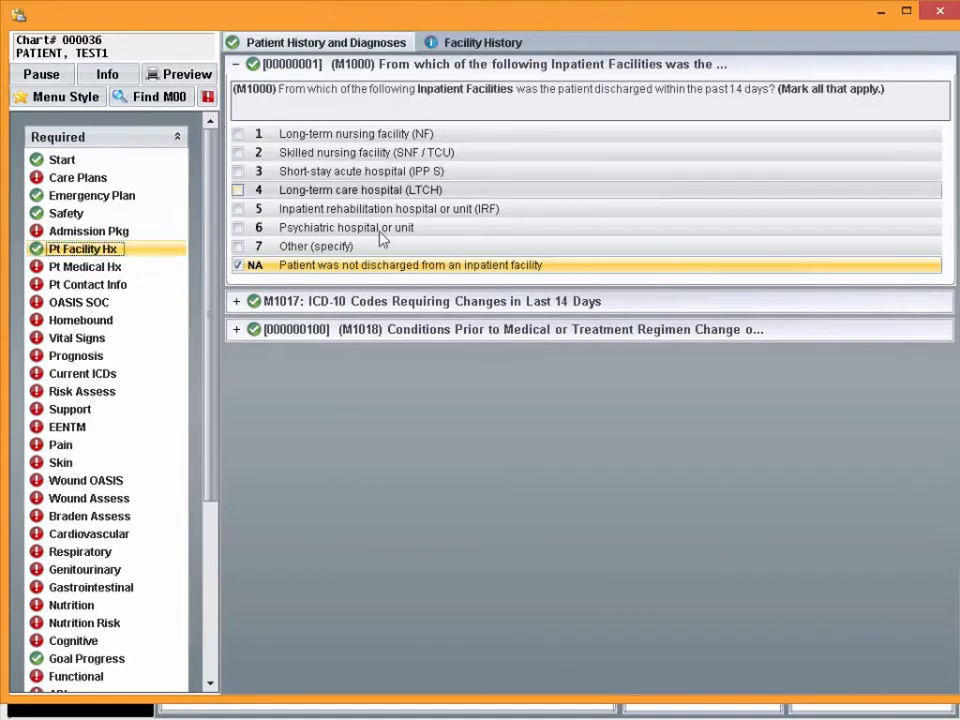
left_click(466, 44)
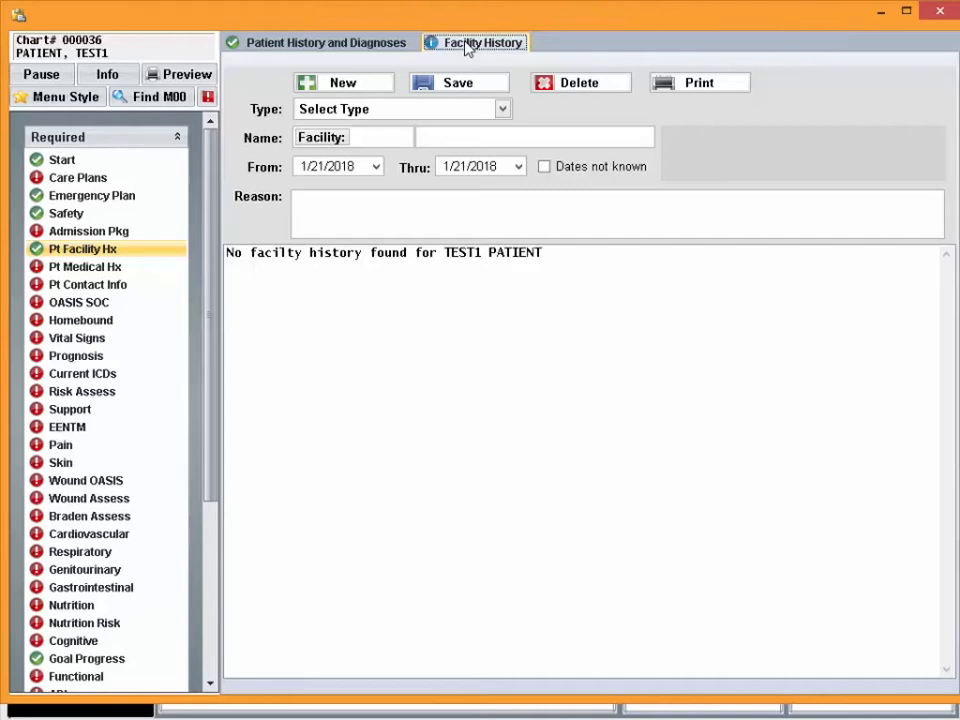
left_click(503, 110)
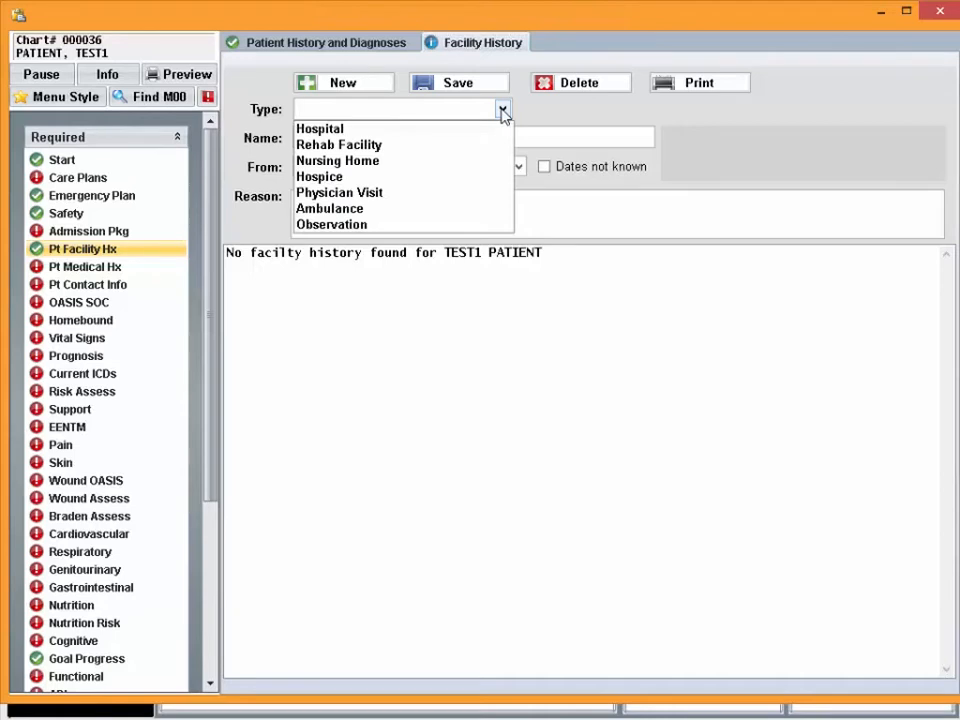
left_click(447, 134)
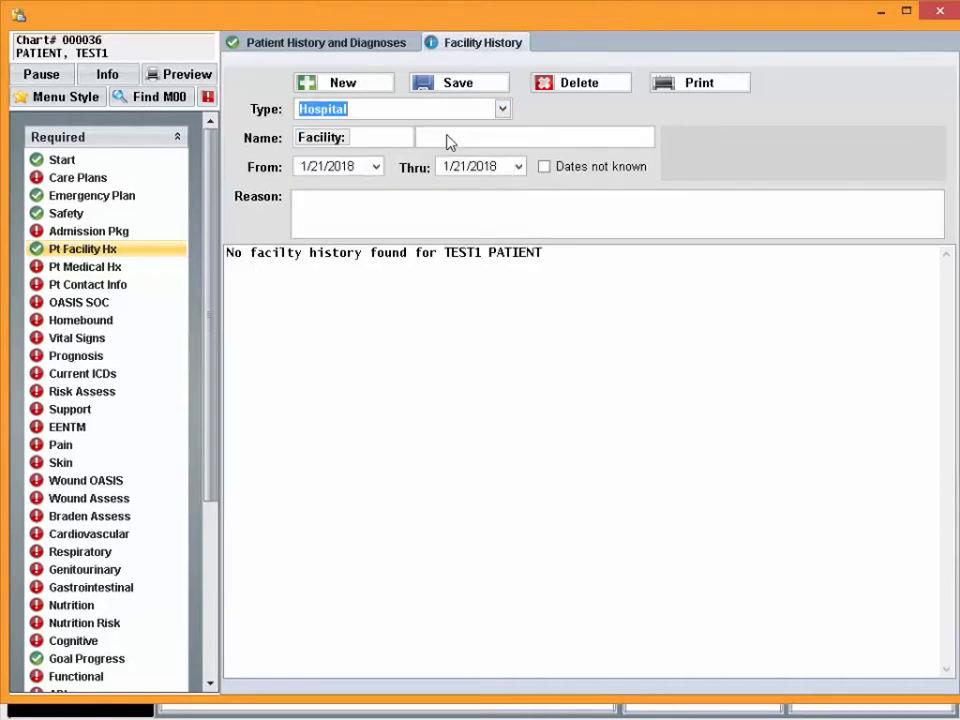
left_click(440, 135)
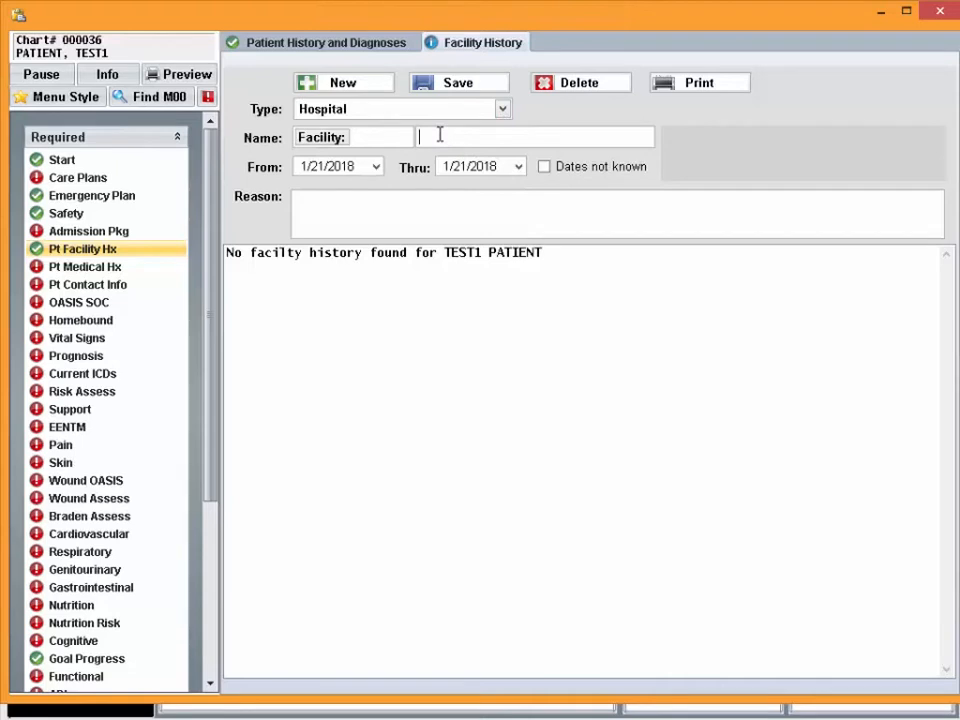
type("HO")
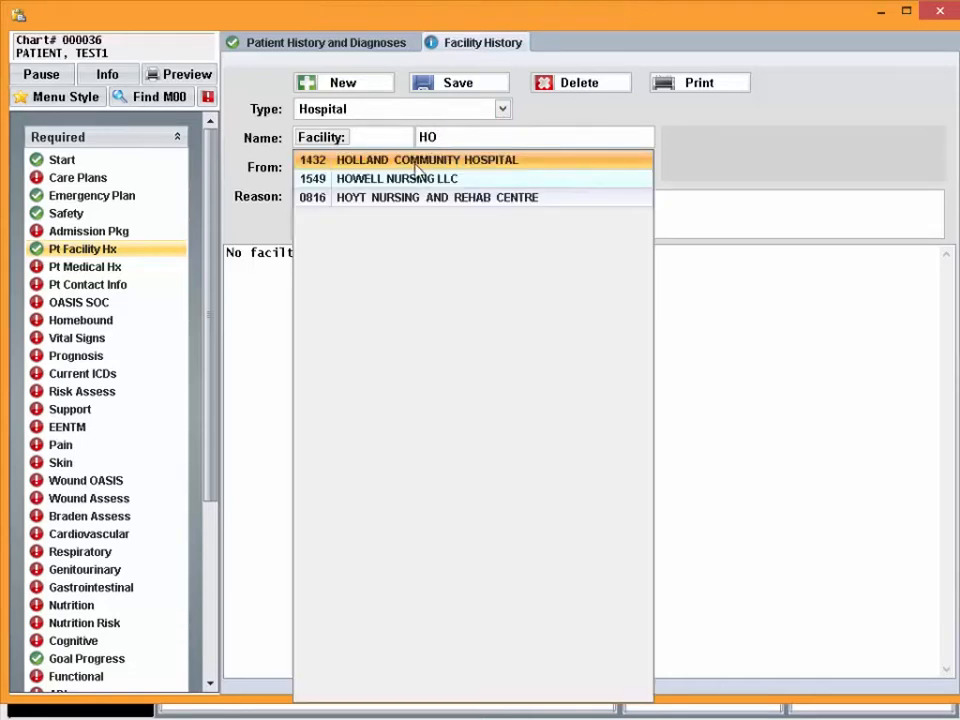
left_click(417, 166)
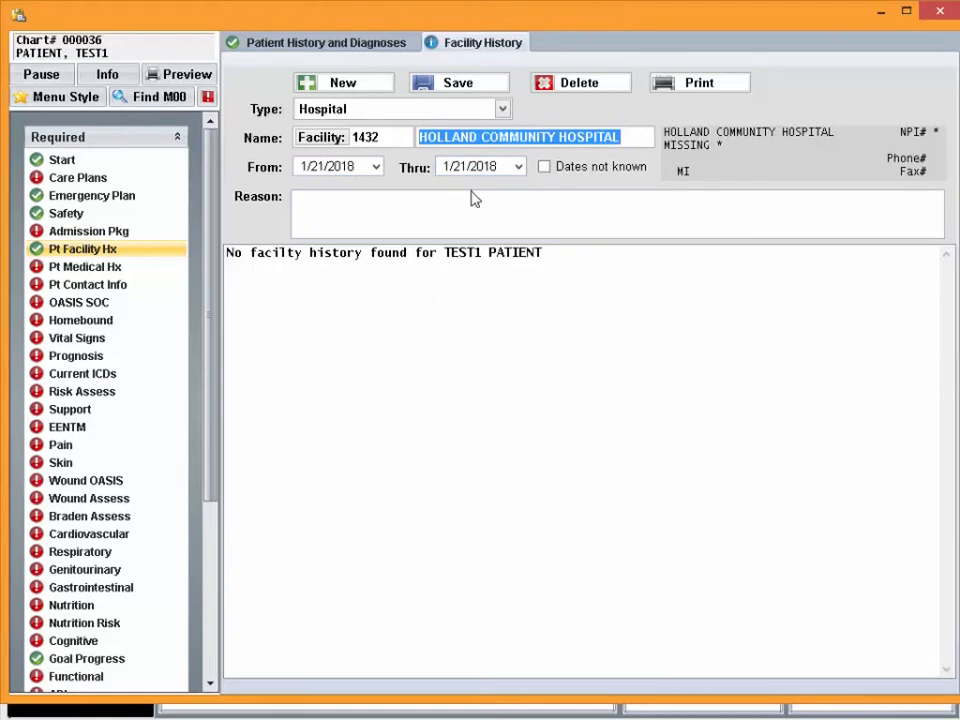
Enter "flu" as the reason for the hospital stay and save the facility history entry
left_click(419, 196)
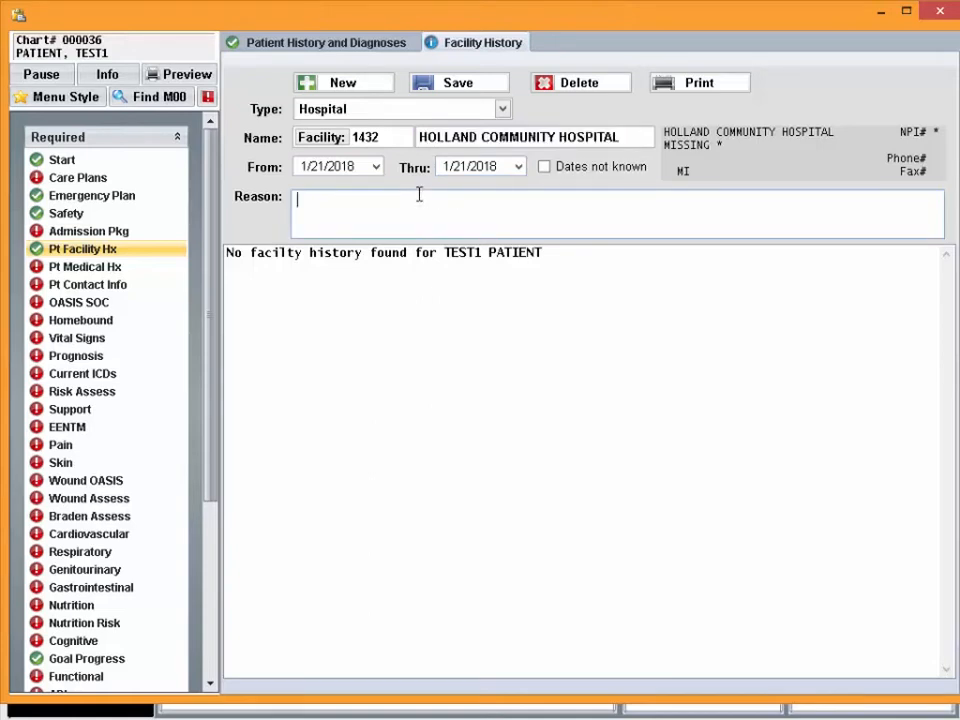
type("flu")
left_click(458, 86)
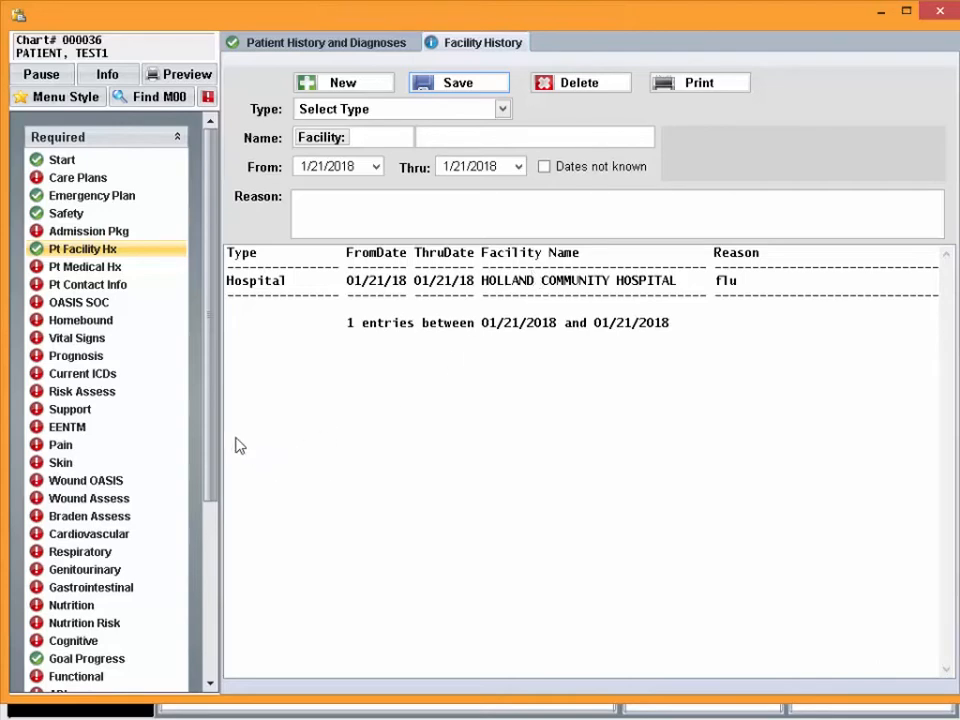
In Orders/Goals, pull the homebound status into the Box 21 orders
left_click_drag(214, 439, 212, 631)
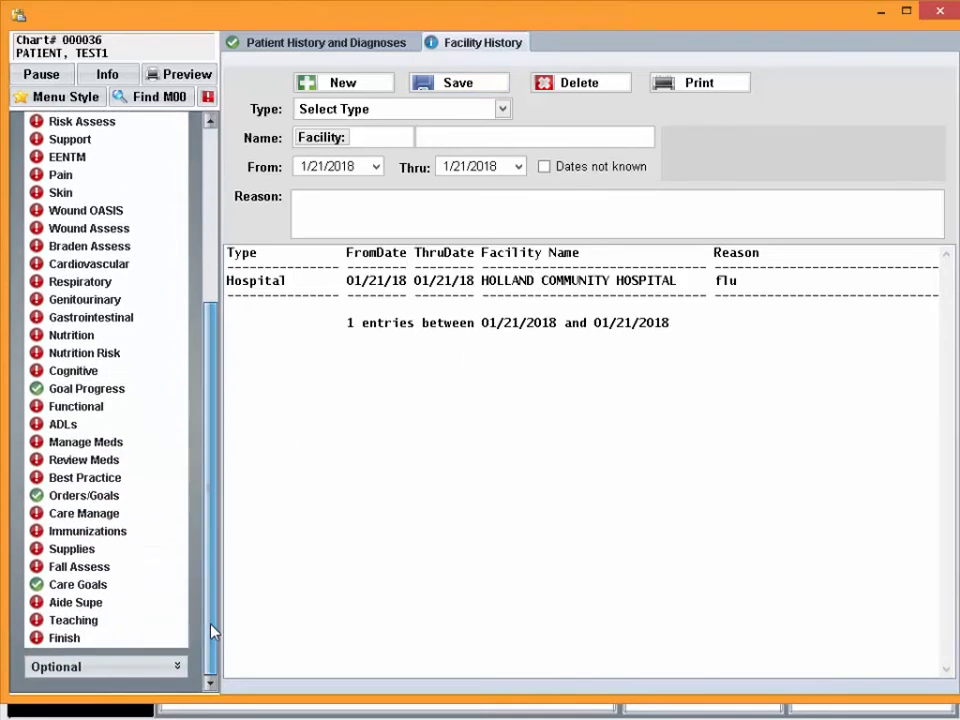
left_click(78, 497)
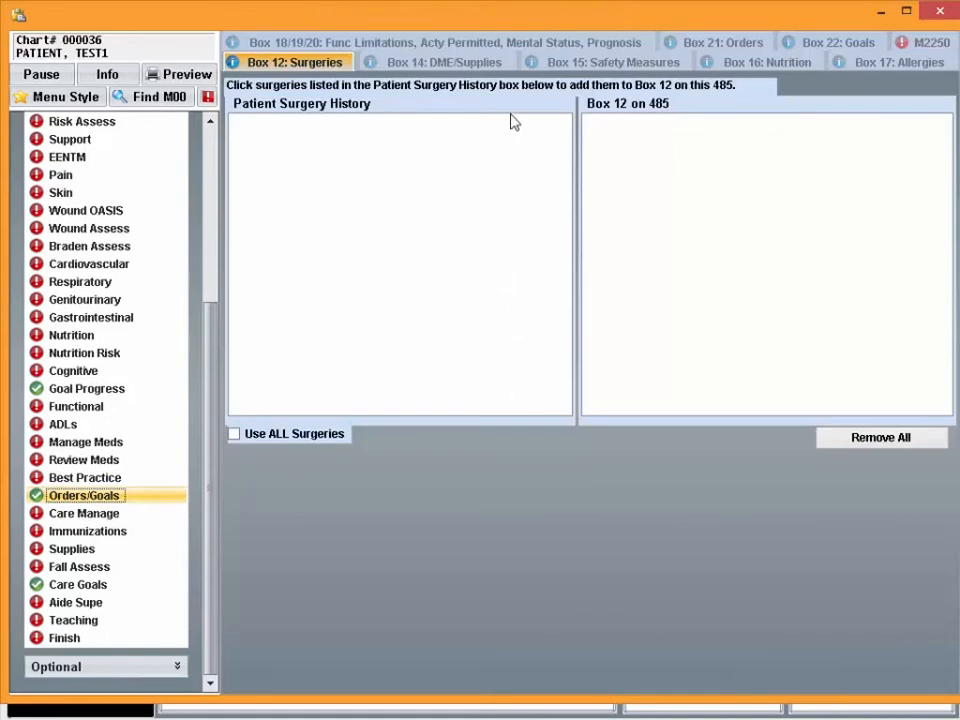
left_click(694, 45)
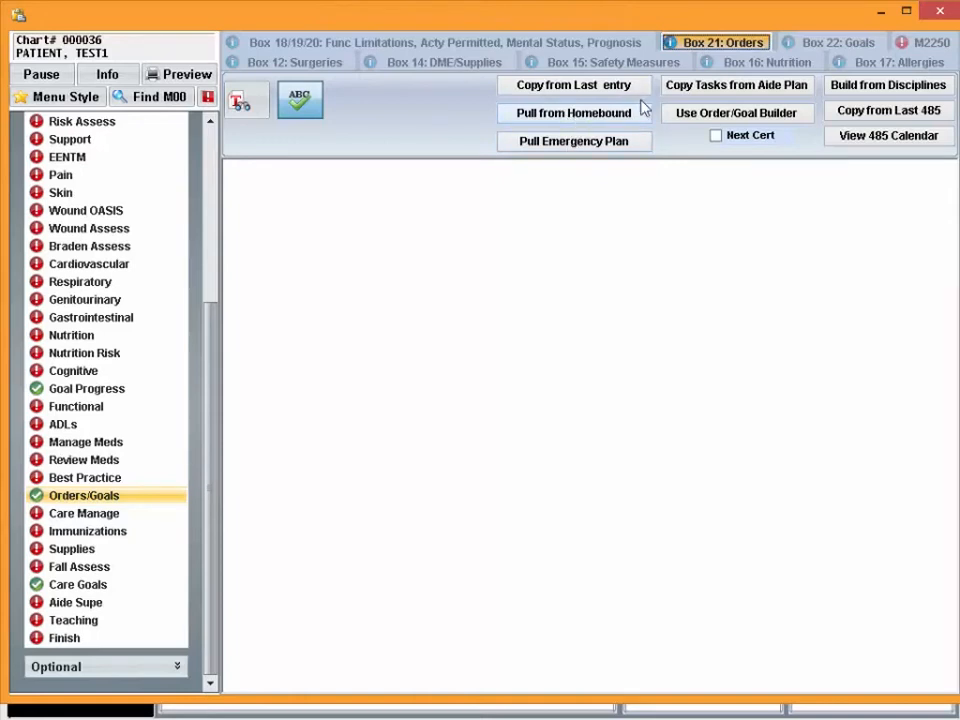
left_click(580, 116)
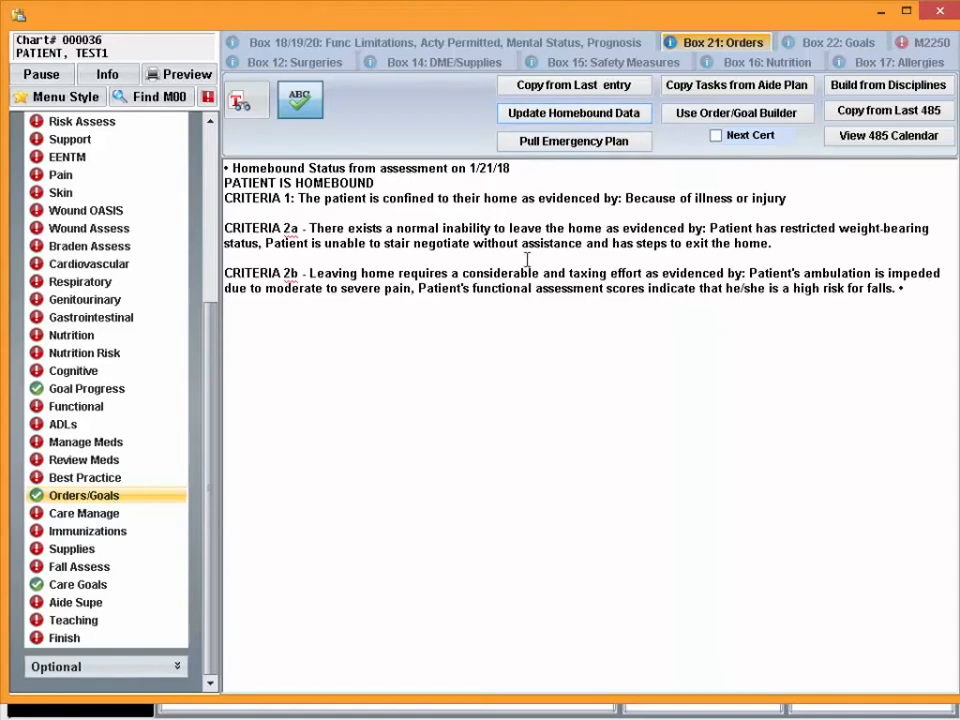
Add two line breaks after the homebound text in the Box 21 orders and pull in the emergency plan
left_click(588, 350)
left_click(929, 291)
key("Return")
key("Return")
left_click(571, 143)
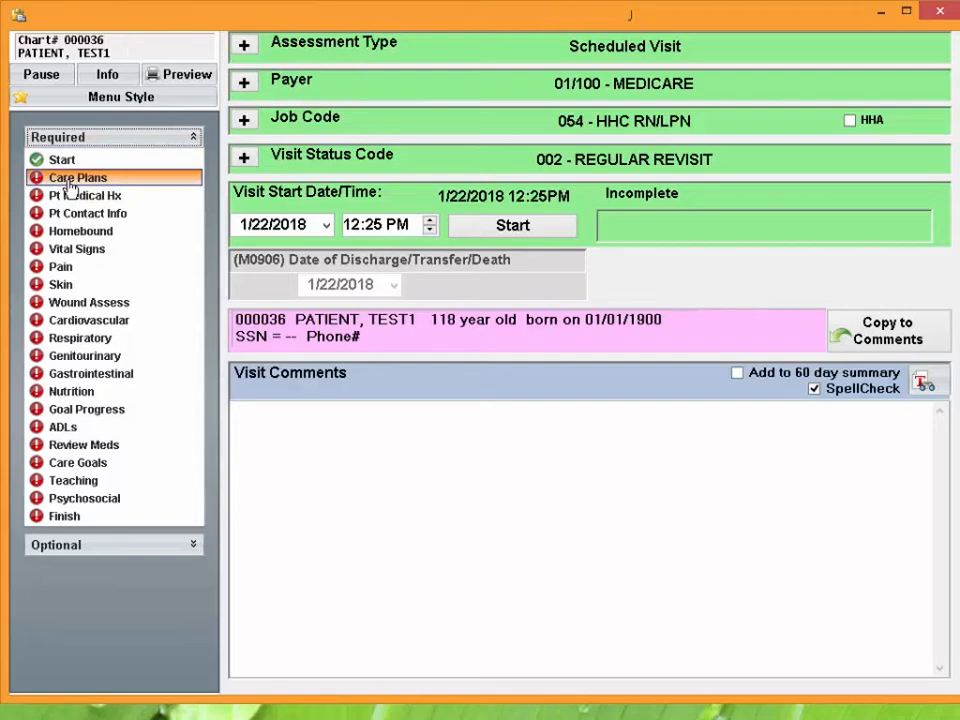
Start a new care plan assessment for the 1/22/2018 revisit with Progress at 0%
left_click(72, 179)
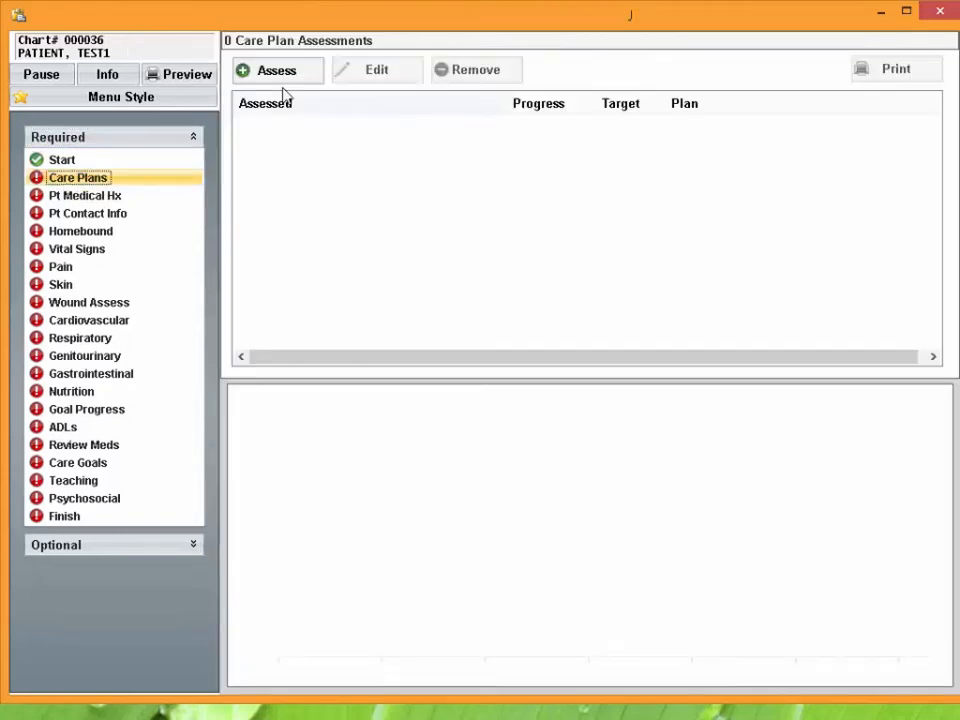
left_click(276, 71)
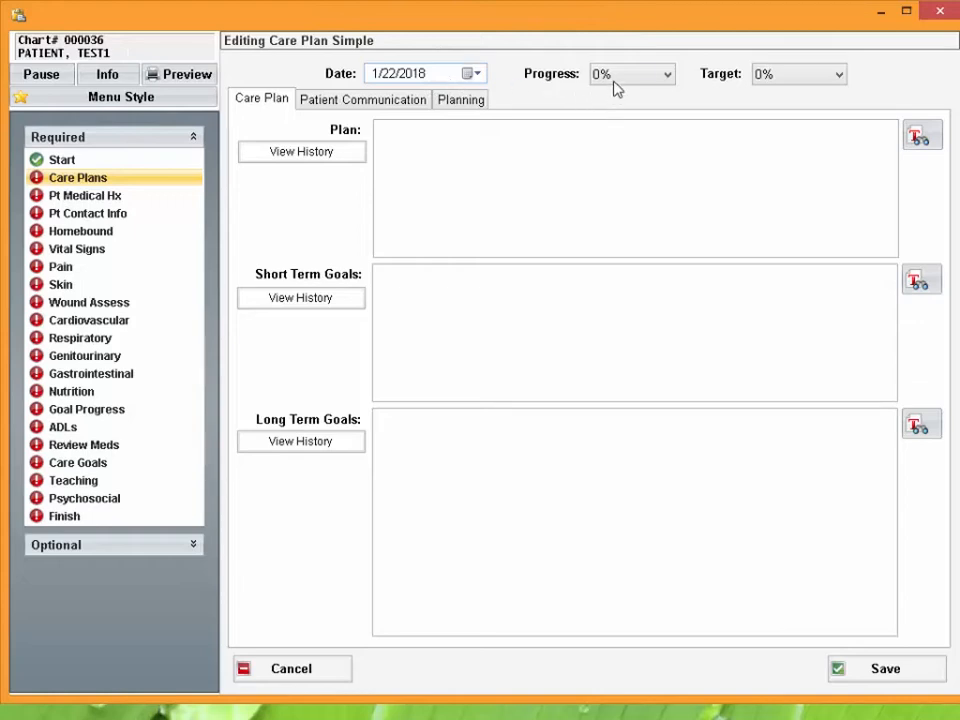
left_click(668, 74)
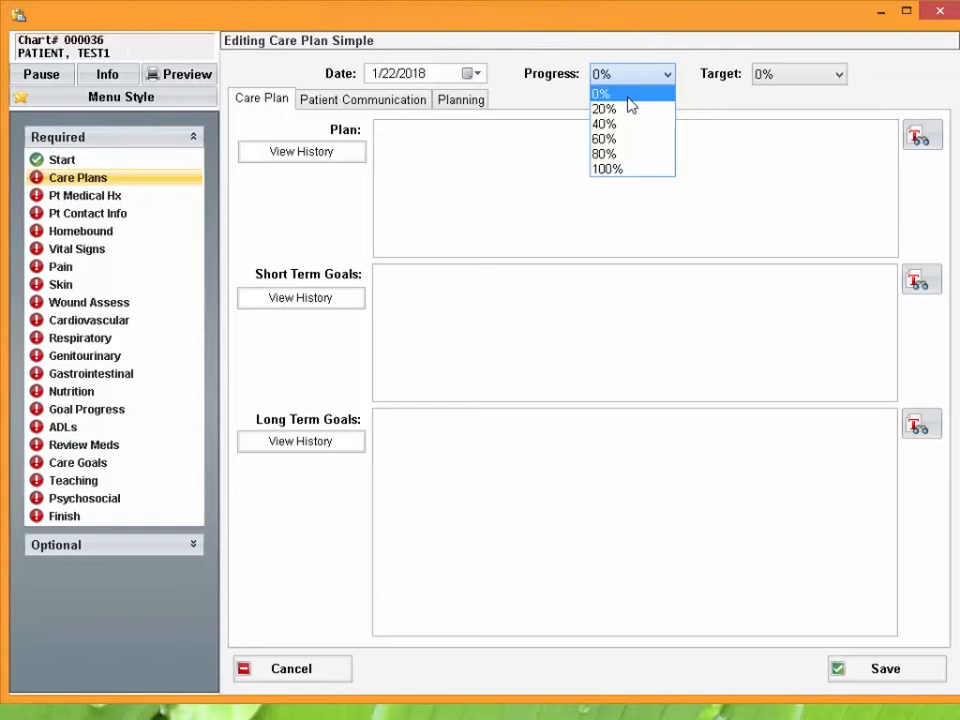
left_click(627, 97)
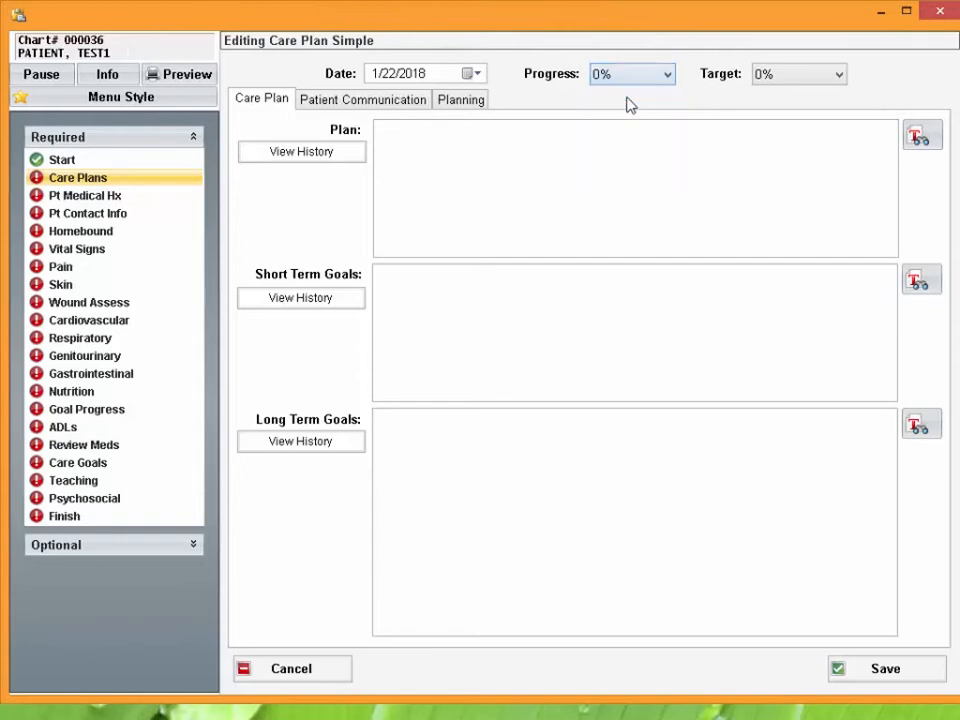
Examine the percentage choices offered for the care plan's Target and Progress
left_click(802, 76)
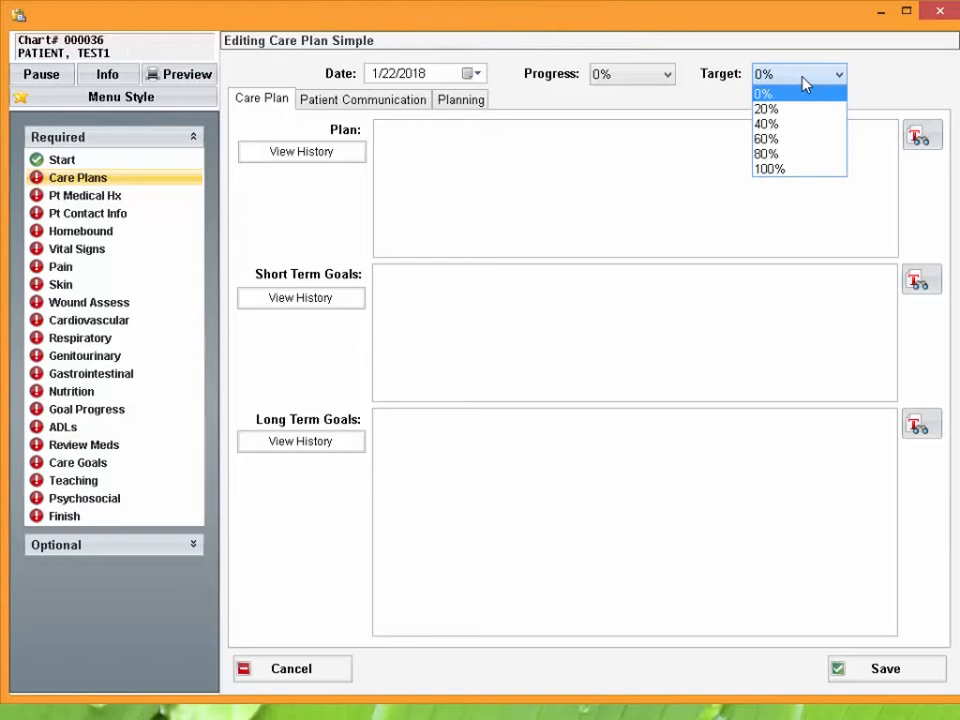
left_click(876, 92)
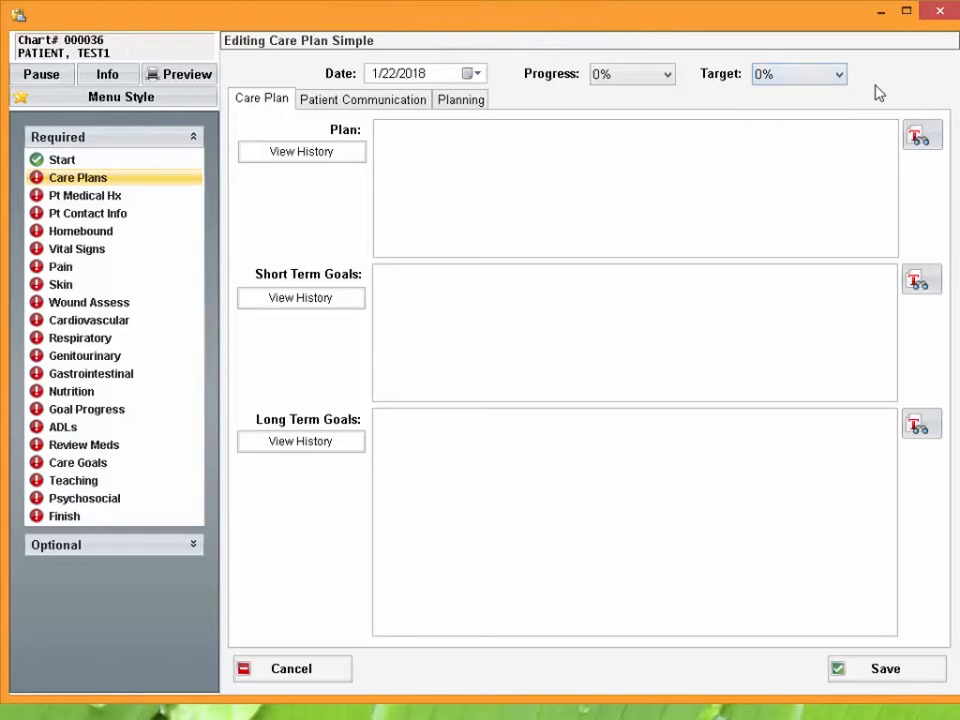
left_click(666, 75)
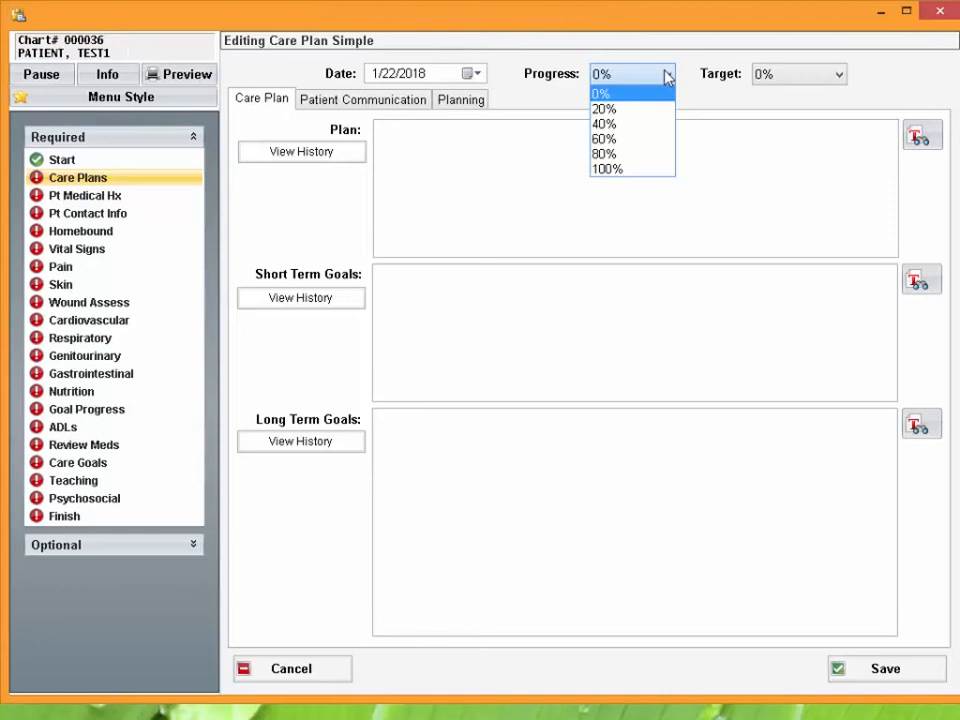
left_click(692, 76)
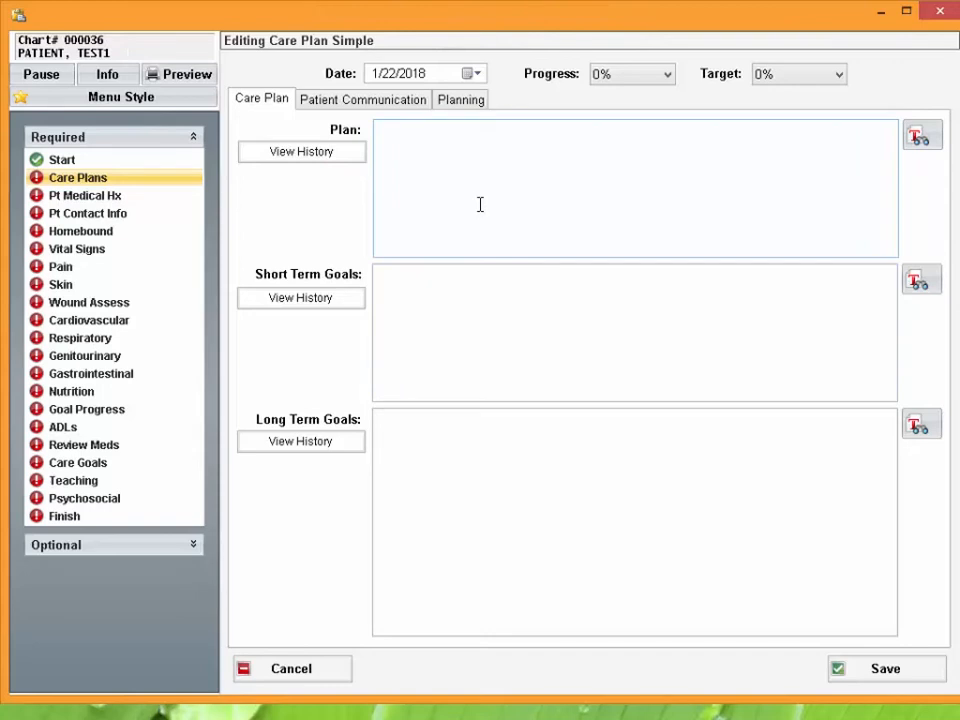
Review the care plan's Patient Communication page and its Planning orders, goals, outcomes and events, then return to the Care Plan page
left_click(380, 102)
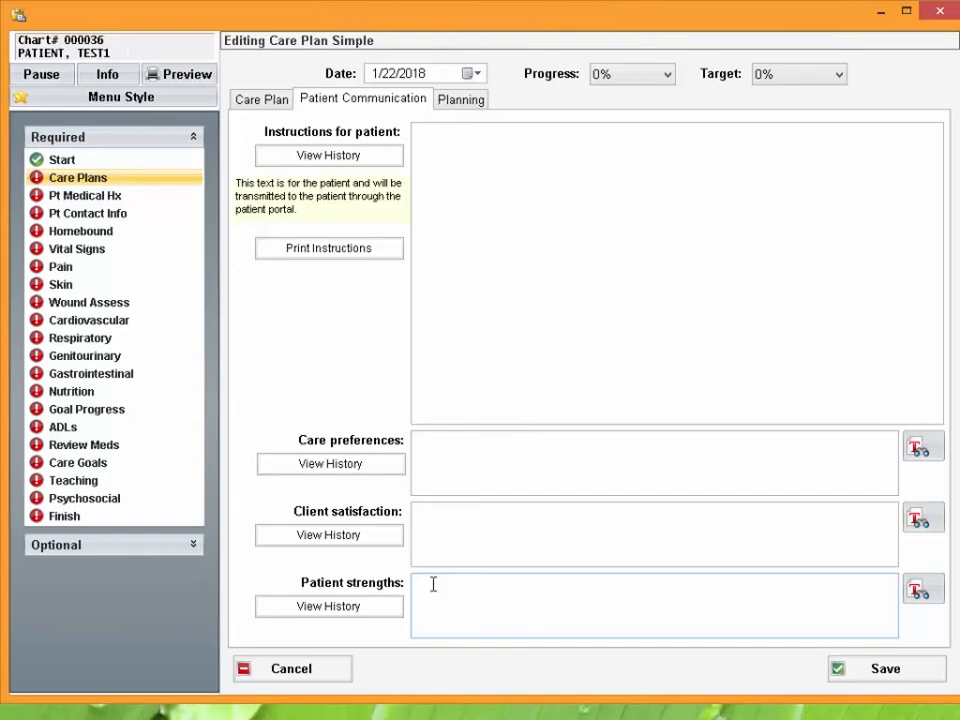
left_click(455, 104)
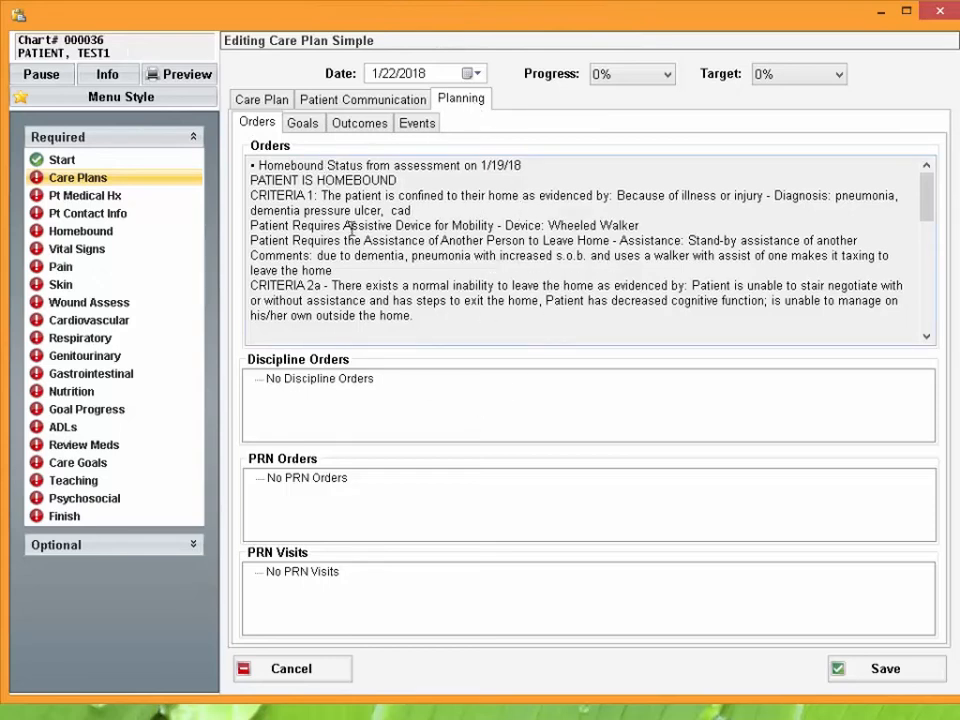
left_click_drag(928, 197, 926, 118)
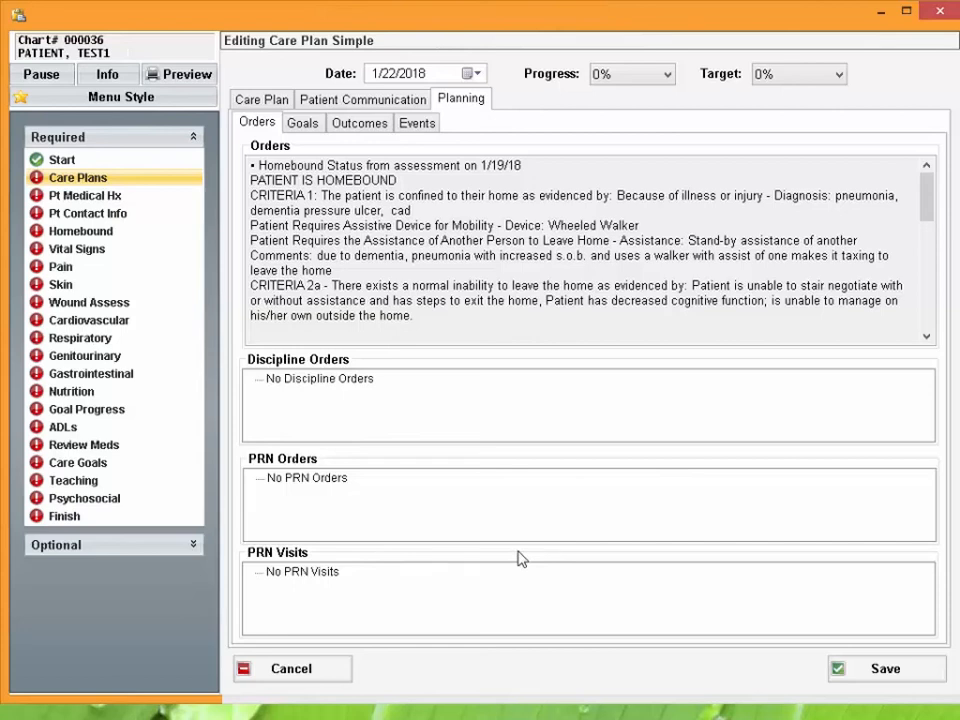
left_click(303, 125)
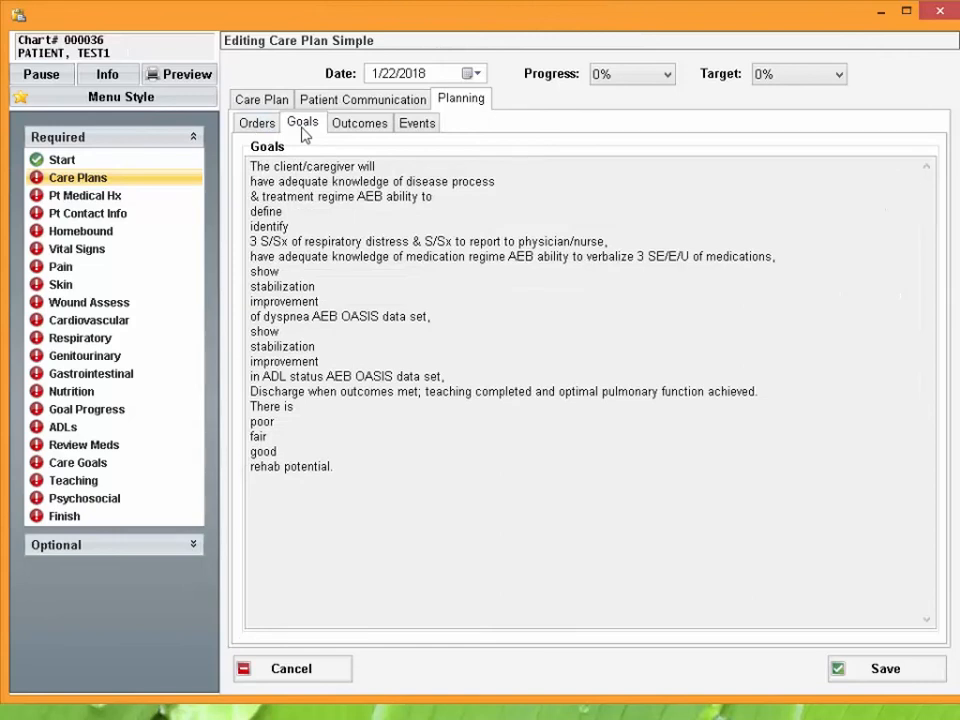
left_click(358, 127)
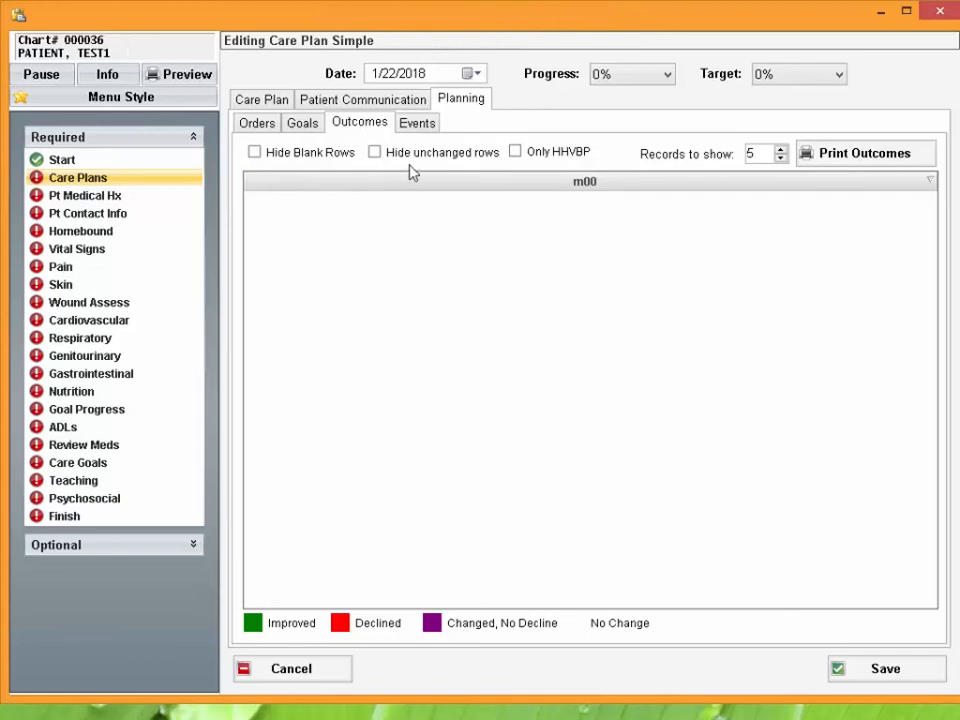
left_click(417, 126)
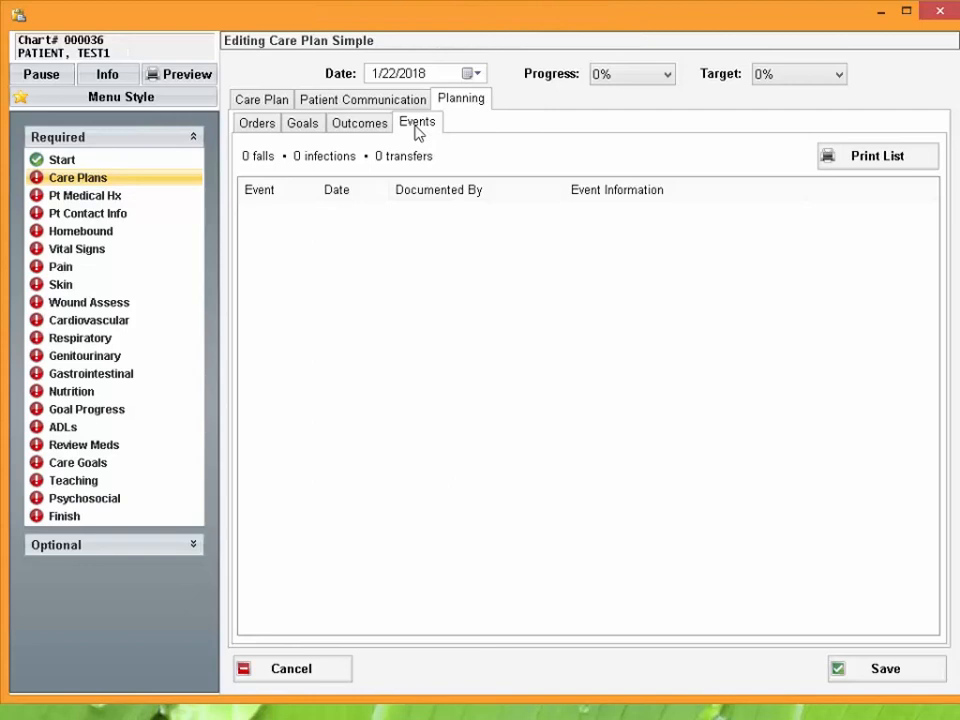
left_click(363, 100)
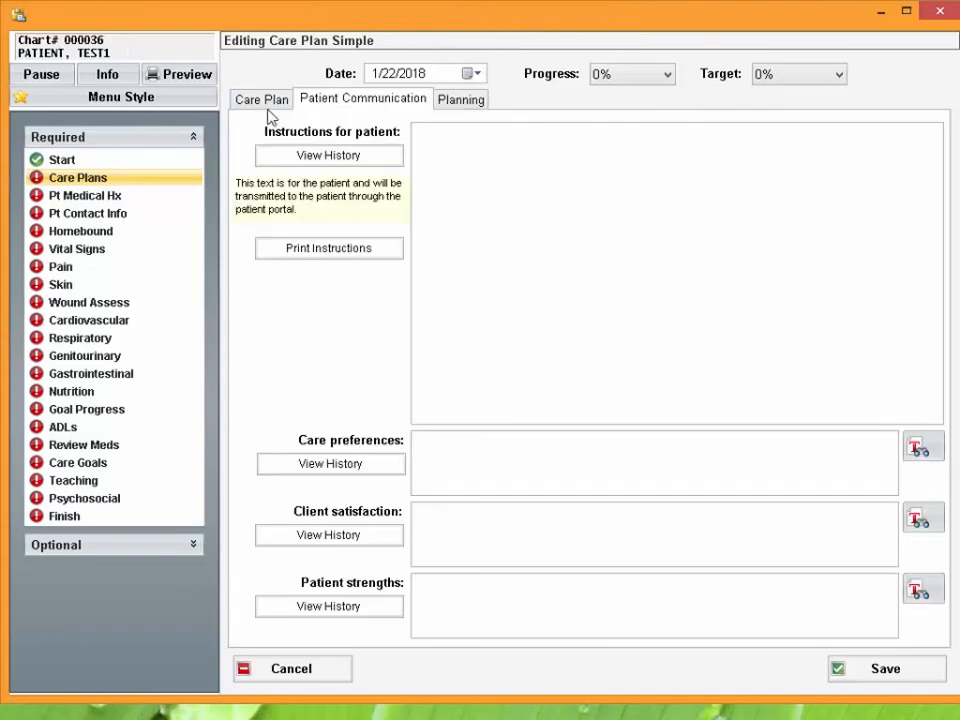
left_click(264, 105)
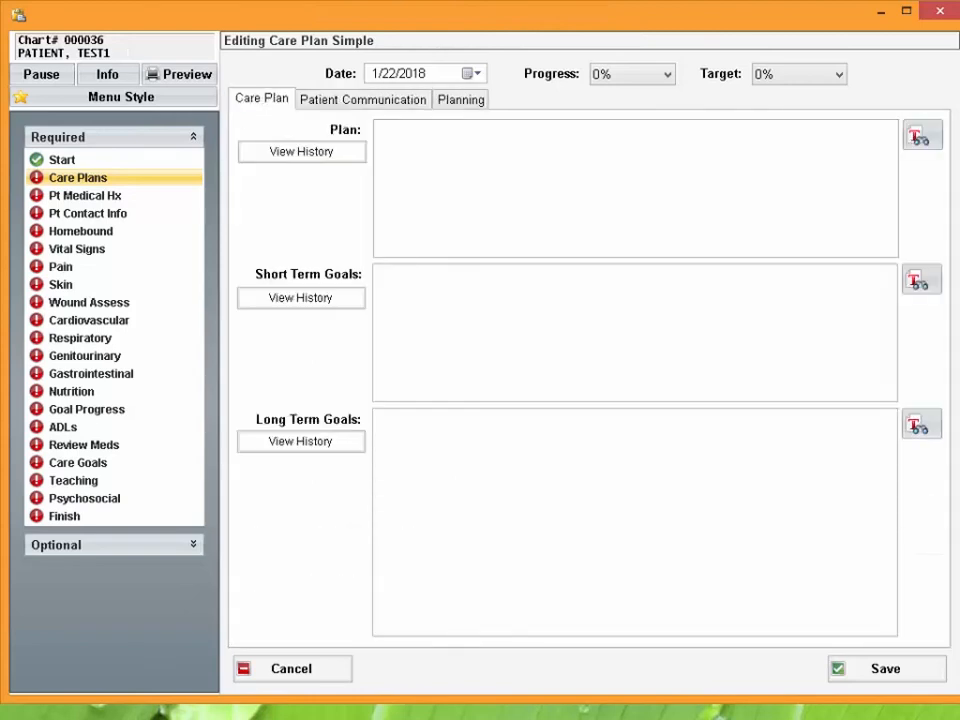